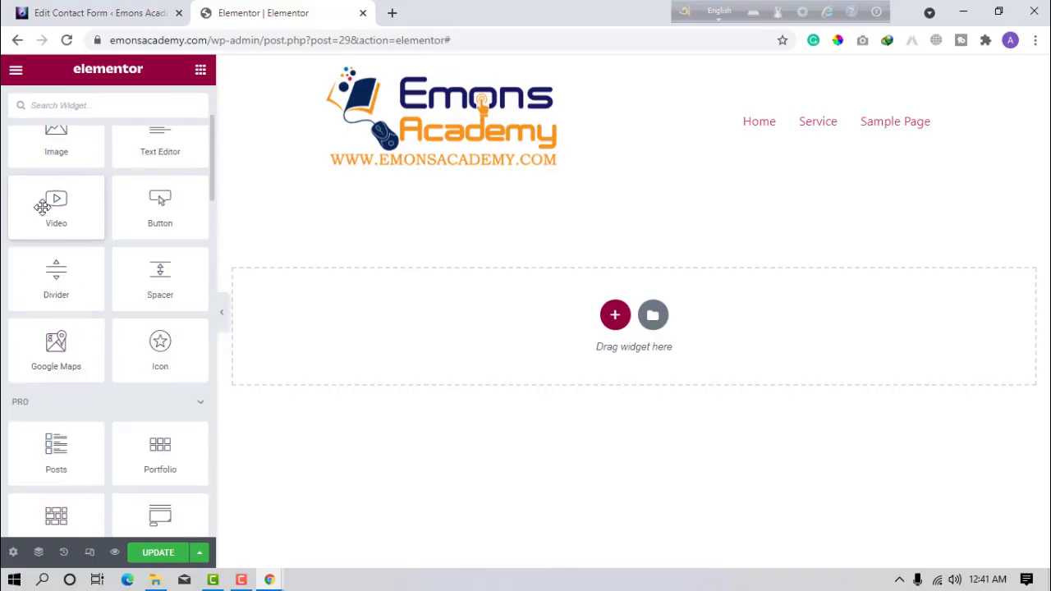
Step: Switch from the Elementor editor to the WordPress dashboard and open the list of posts
{"action": "scroll", "coordinate": [86, 220], "scroll_direction": "down", "scroll_amount": 1}
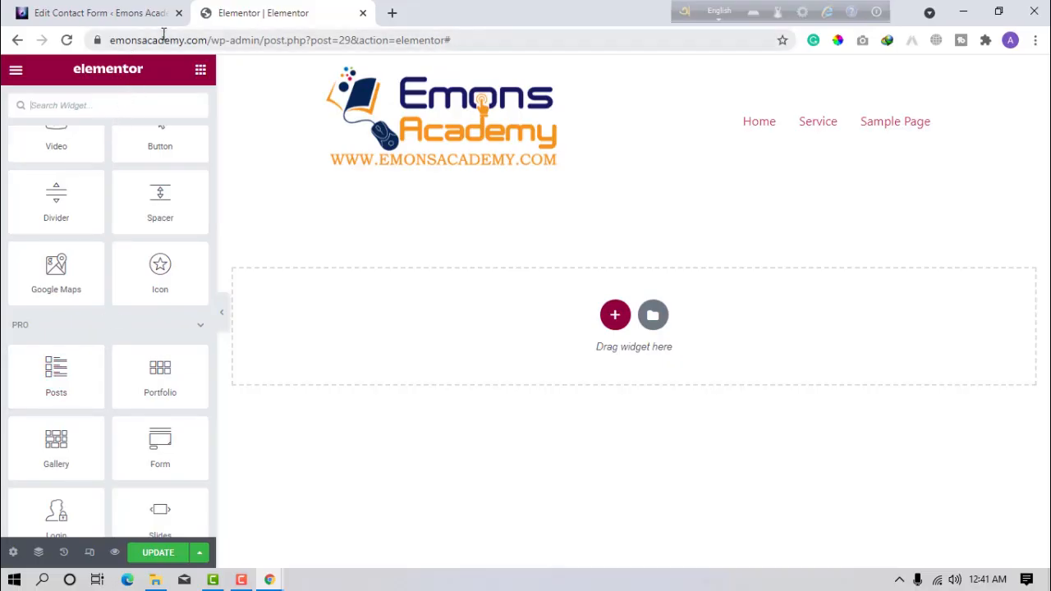
{"action": "left_click", "coordinate": [119, 12]}
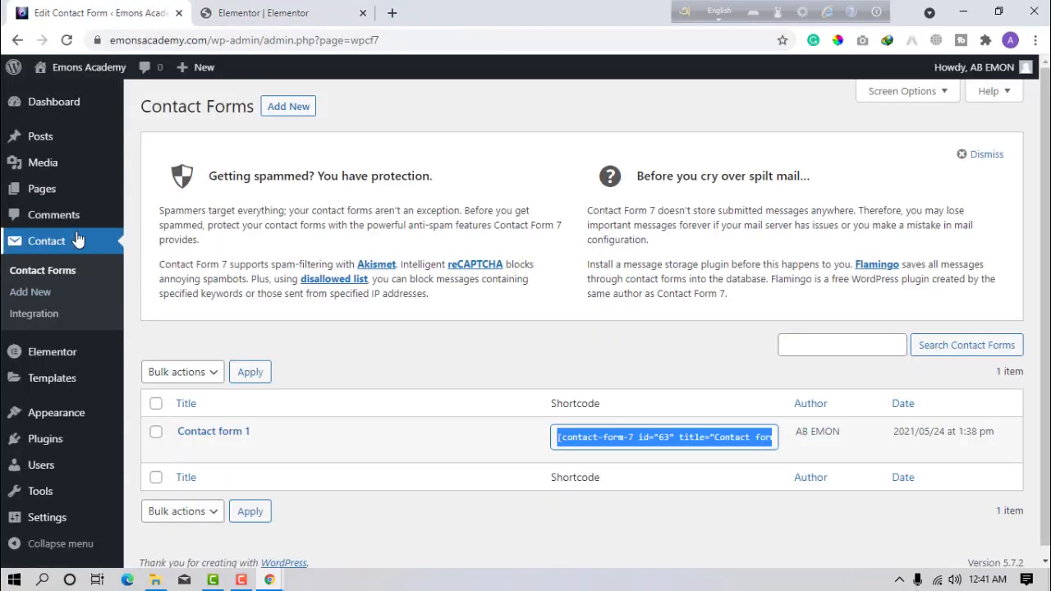
{"action": "left_click", "coordinate": [65, 148]}
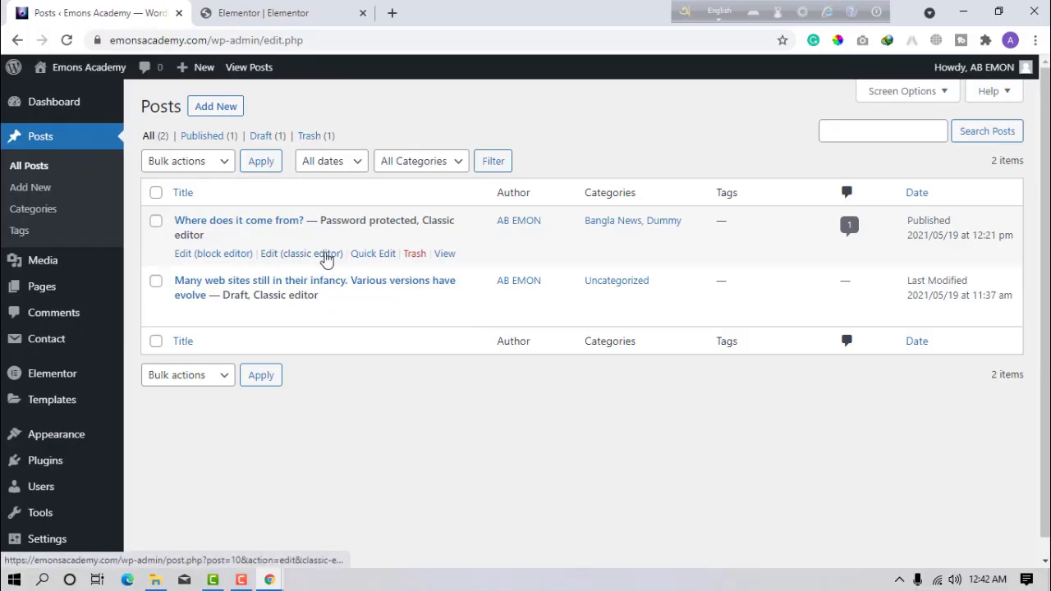
Step: Remove the password from the post "Where does it come from?" with Quick Edit and update it
{"action": "left_click", "coordinate": [372, 253]}
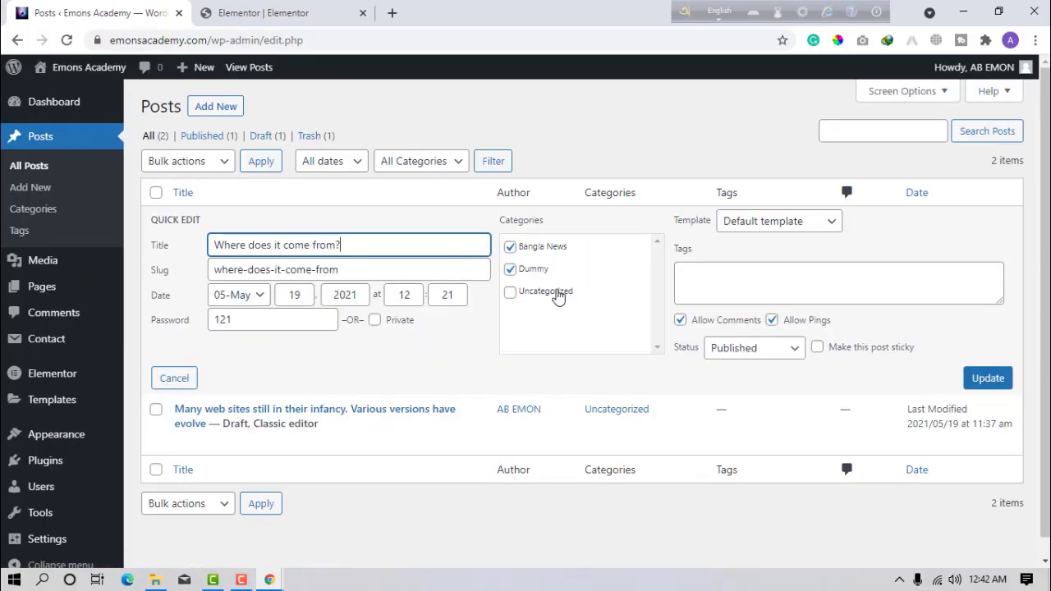
{"action": "left_click", "coordinate": [772, 347]}
{"action": "left_click", "coordinate": [772, 347]}
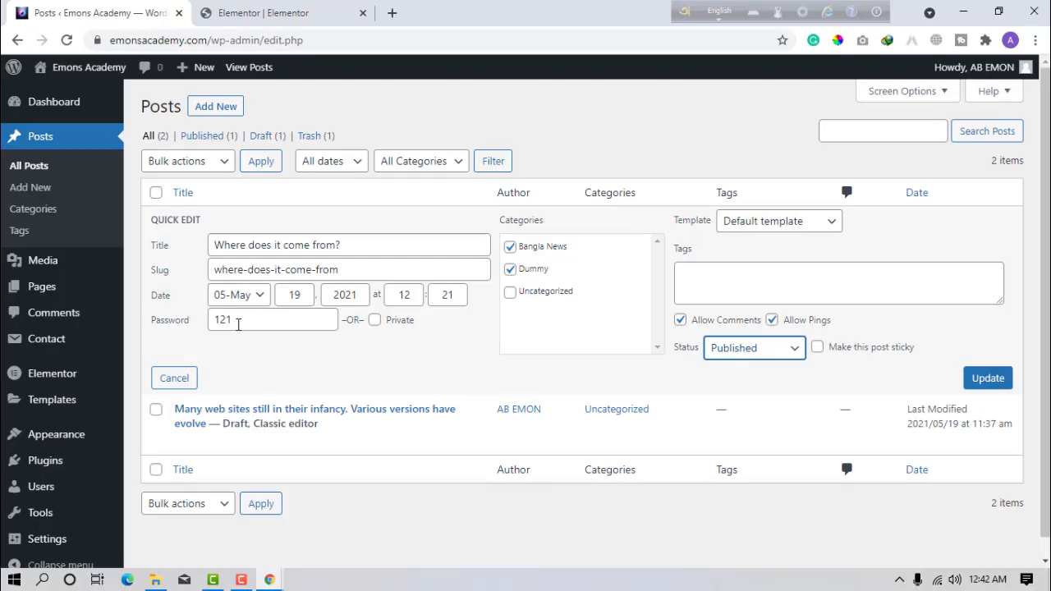
{"action": "left_click_drag", "start_coordinate": [242, 322], "coordinate": [202, 330]}
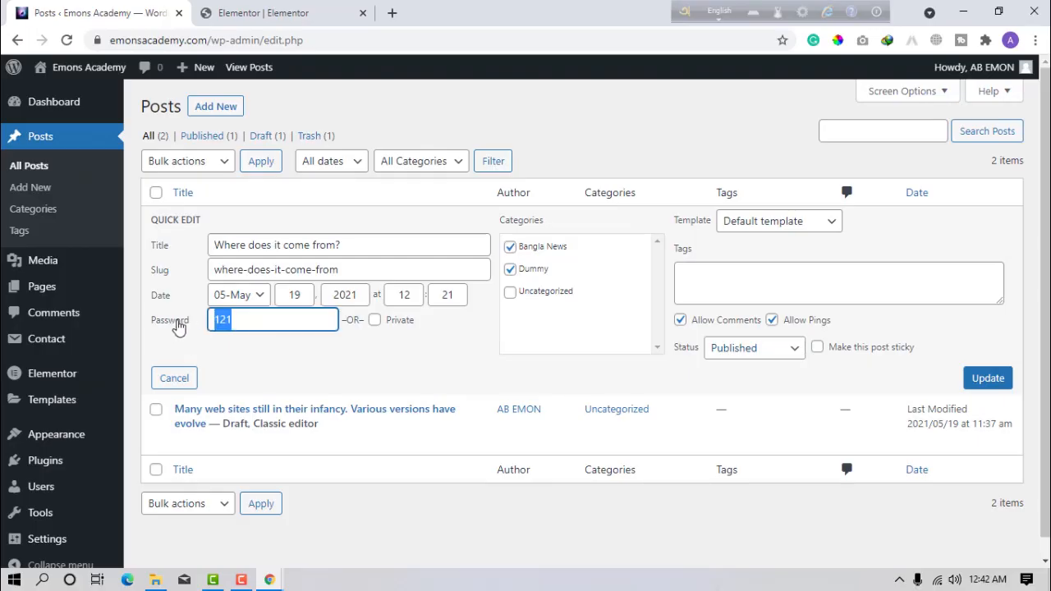
{"action": "key", "text": "BackSpace"}
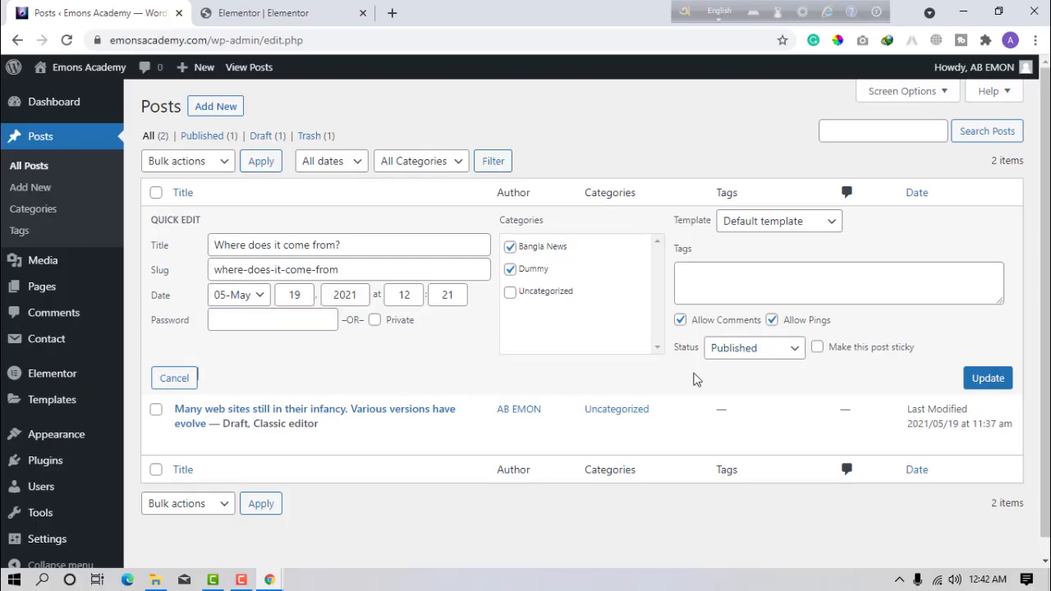
{"action": "left_click", "coordinate": [974, 382]}
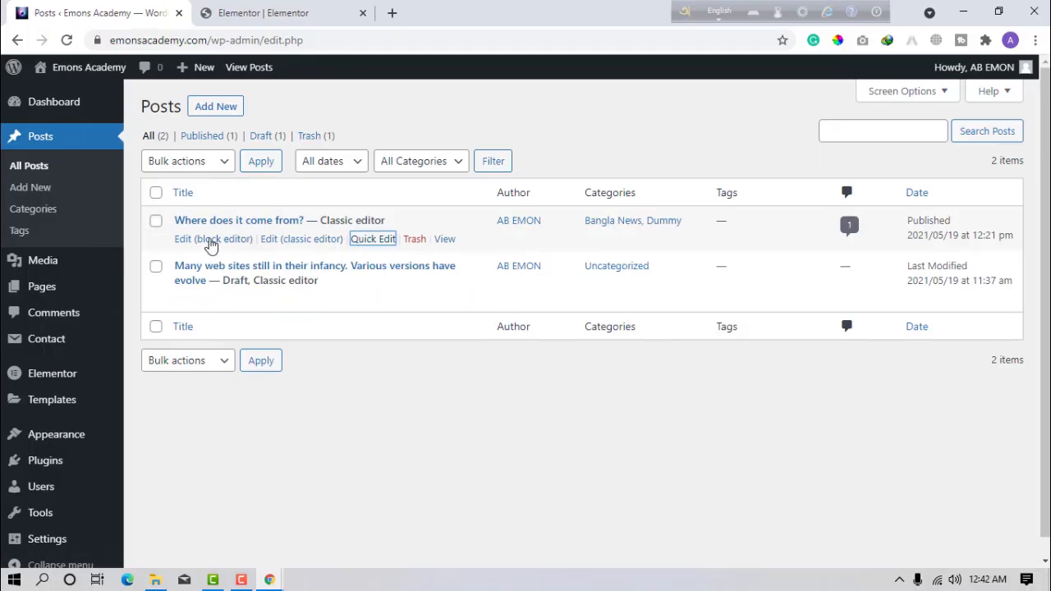
{"action": "left_click", "coordinate": [170, 222]}
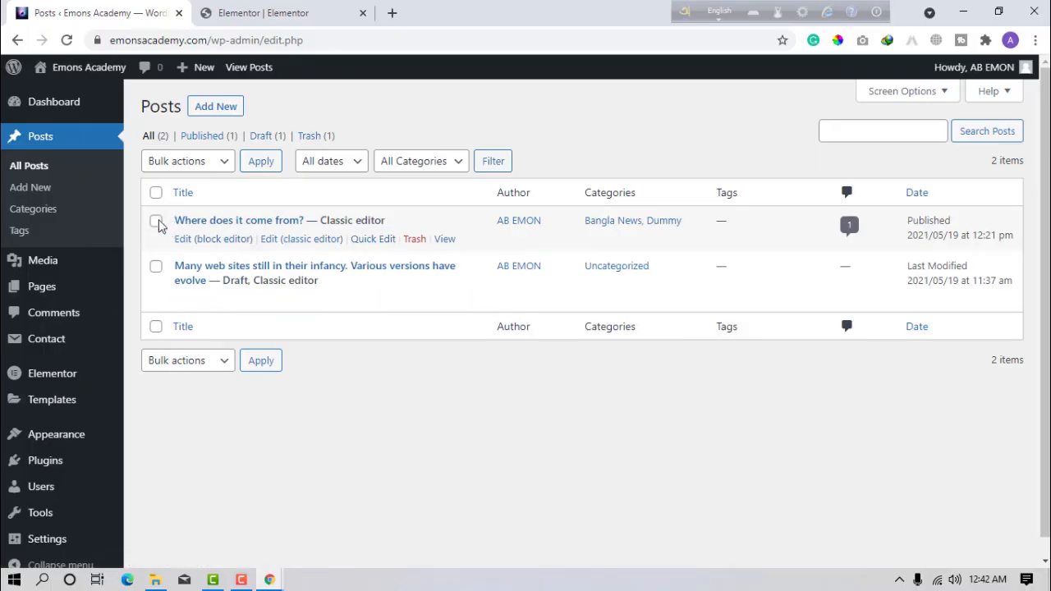
{"action": "left_click", "coordinate": [156, 222]}
{"action": "left_click", "coordinate": [204, 167]}
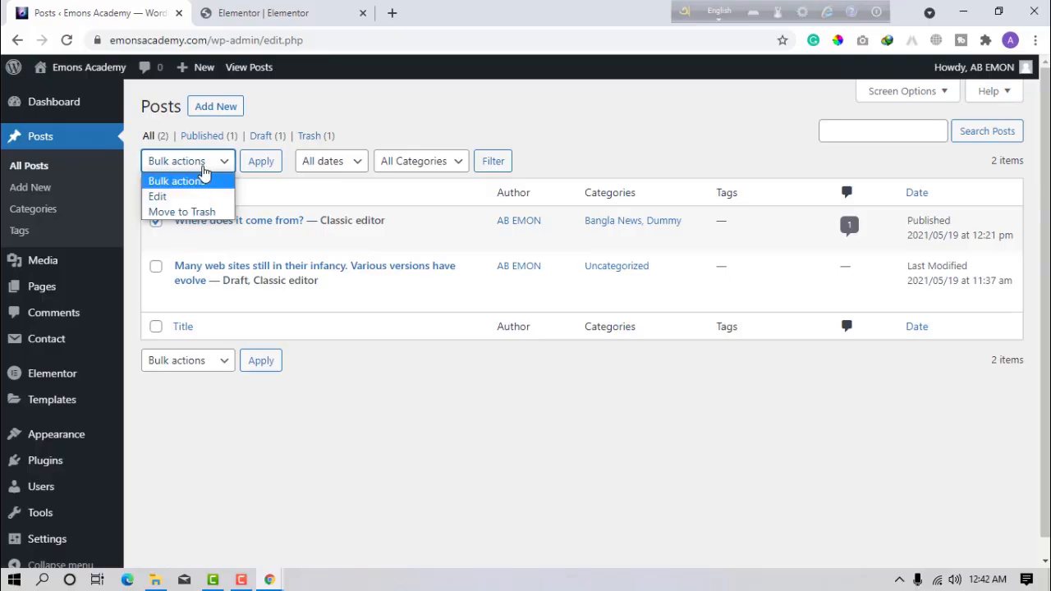
{"action": "left_click", "coordinate": [481, 447]}
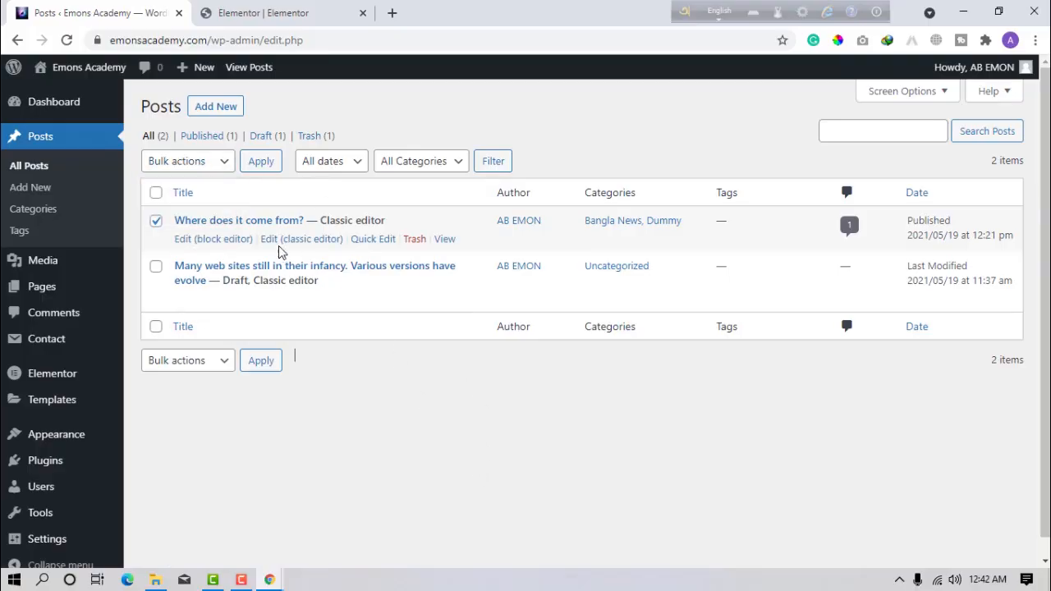
Step: View the post "Where does it come from?" and copy its content from the title into the final paragraph
{"action": "left_click", "coordinate": [446, 240]}
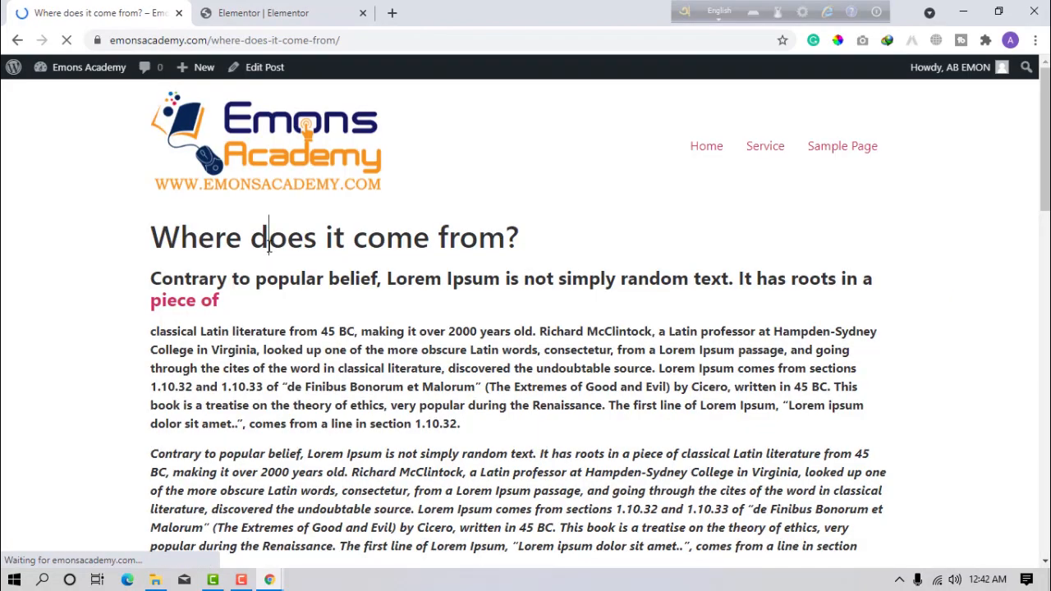
{"action": "mouse_move", "coordinate": [24, 62]}
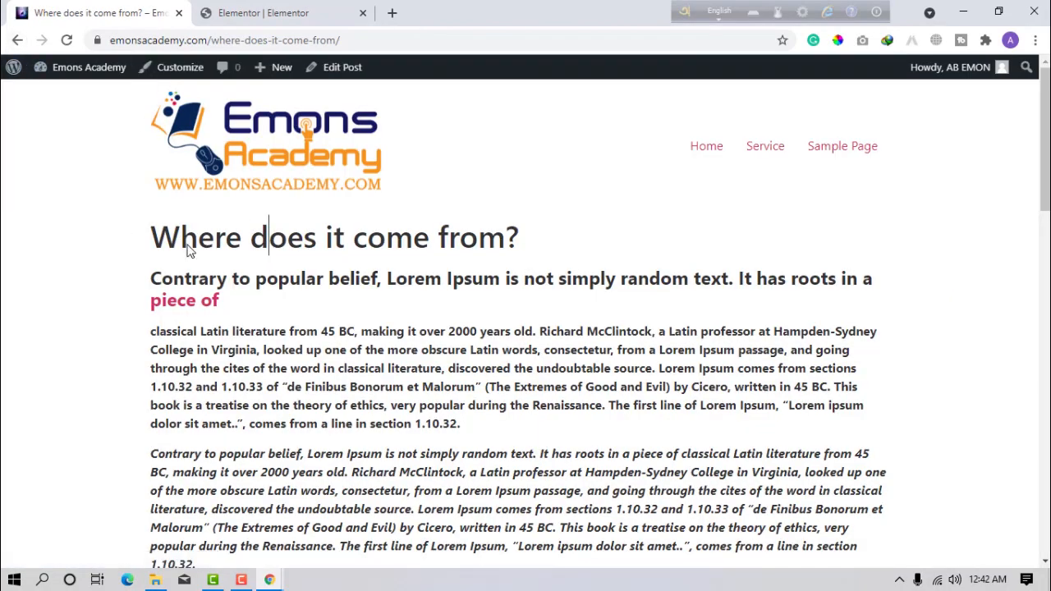
{"action": "left_click_drag", "start_coordinate": [158, 232], "coordinate": [871, 420]}
{"action": "scroll", "coordinate": [880, 437], "scroll_direction": "down", "scroll_amount": 5}
{"action": "right_click", "coordinate": [624, 346]}
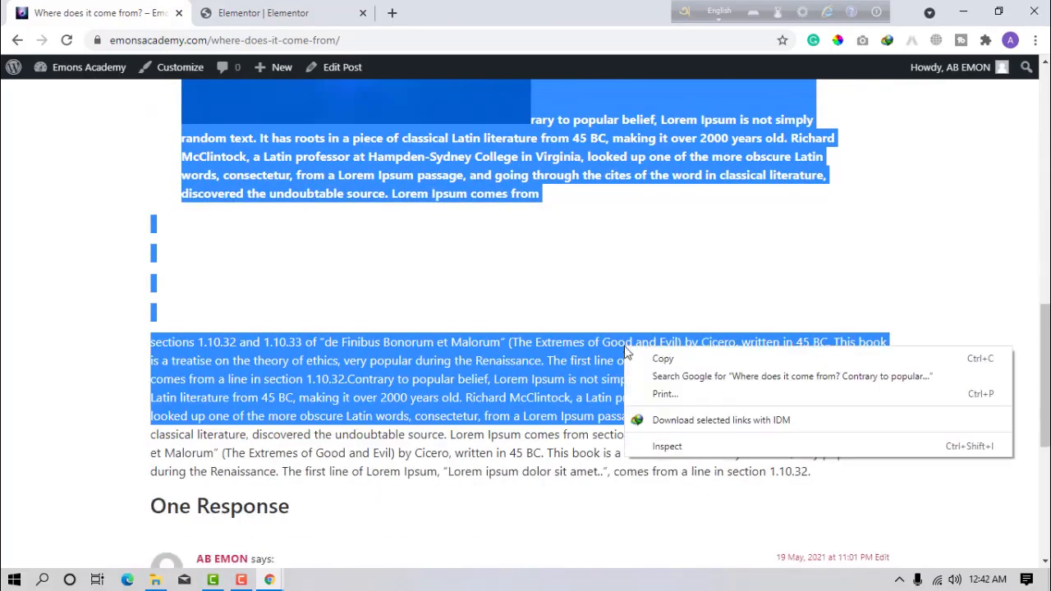
{"action": "left_click", "coordinate": [648, 358]}
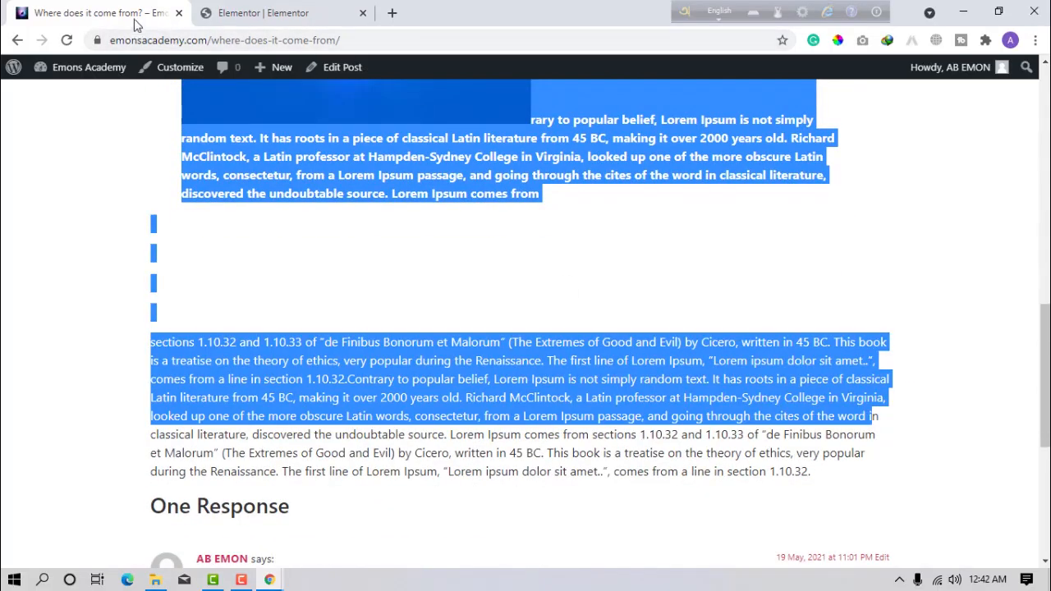
Step: Return to the posts list, start a new post and paste the copied content into its body
{"action": "left_click", "coordinate": [14, 41]}
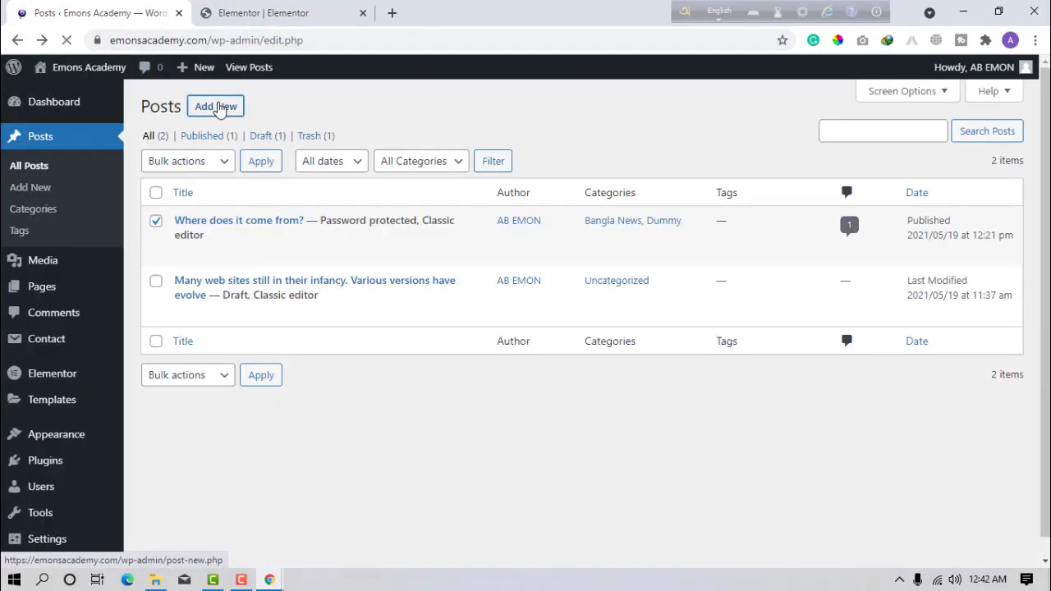
{"action": "left_click", "coordinate": [220, 110]}
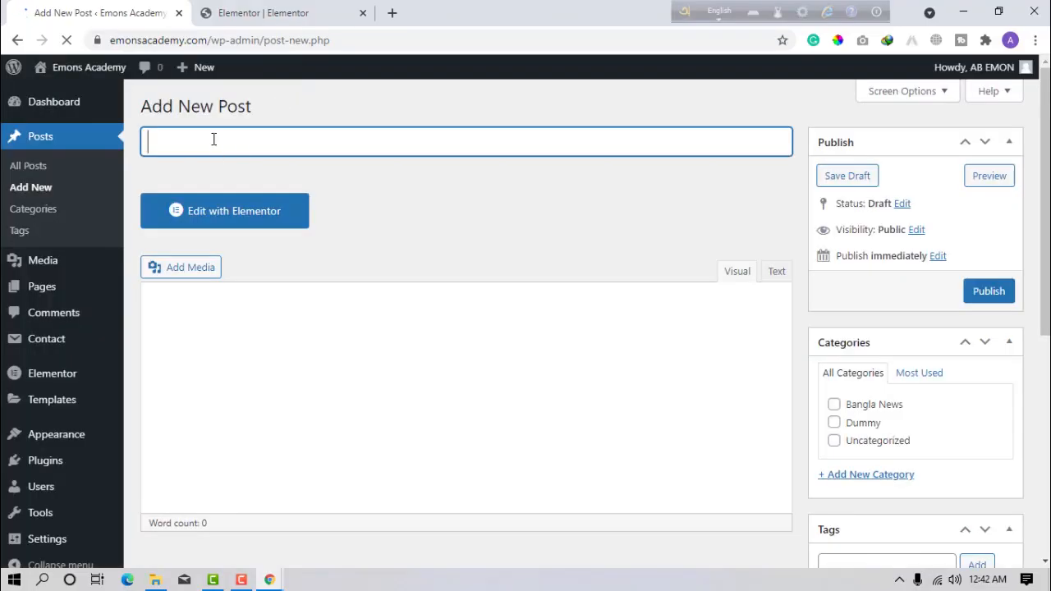
{"action": "left_click", "coordinate": [239, 330]}
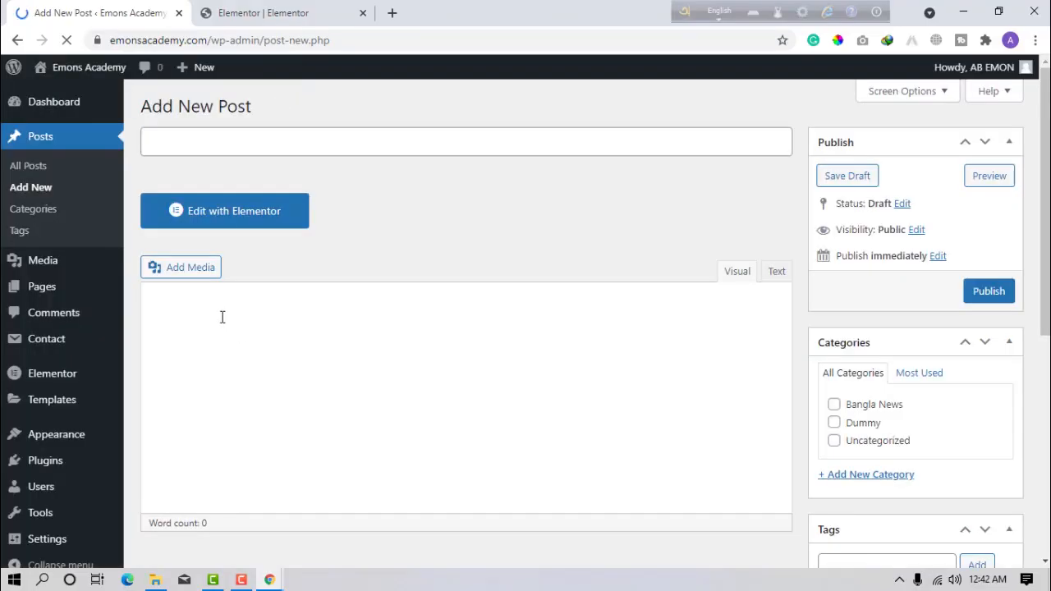
{"action": "left_click", "coordinate": [222, 324]}
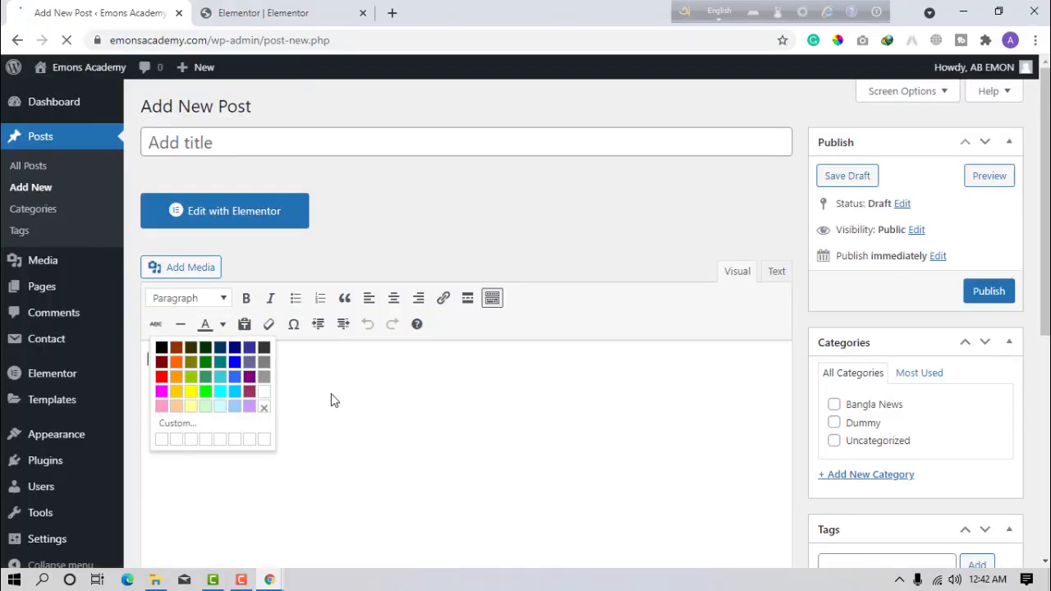
{"action": "key", "text": "ctrl+v"}
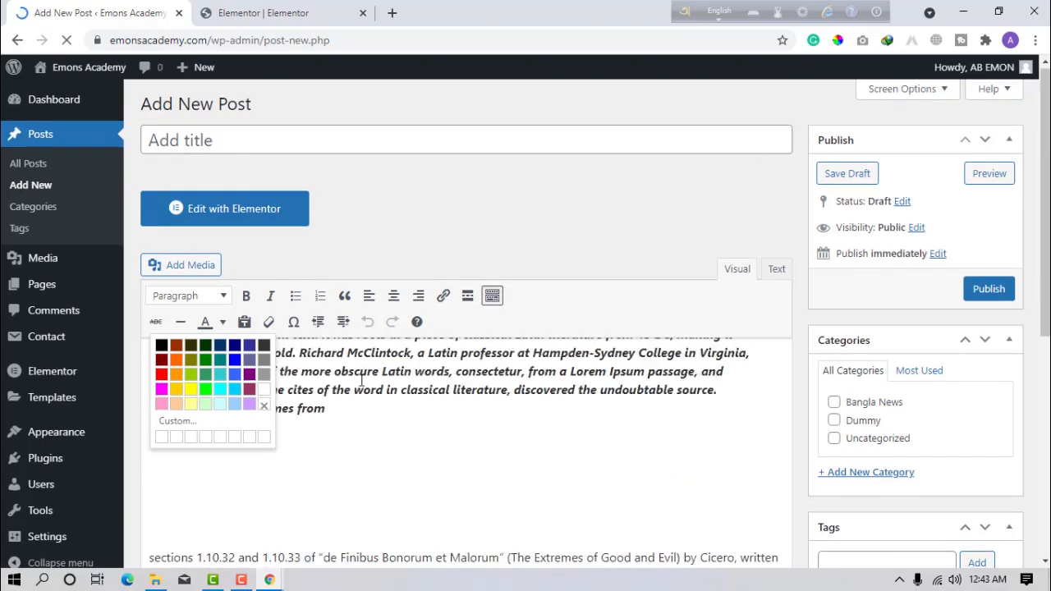
Step: Title the new post "Where does it come from?" and copy its entire body content
{"action": "left_click_drag", "start_coordinate": [522, 375], "coordinate": [141, 366]}
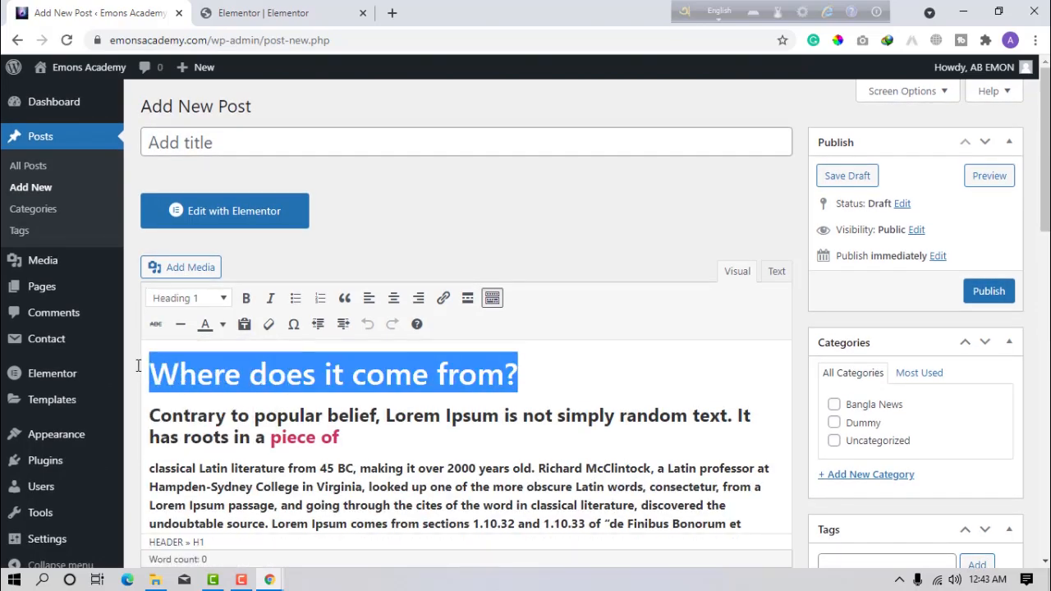
{"action": "left_click", "coordinate": [266, 145]}
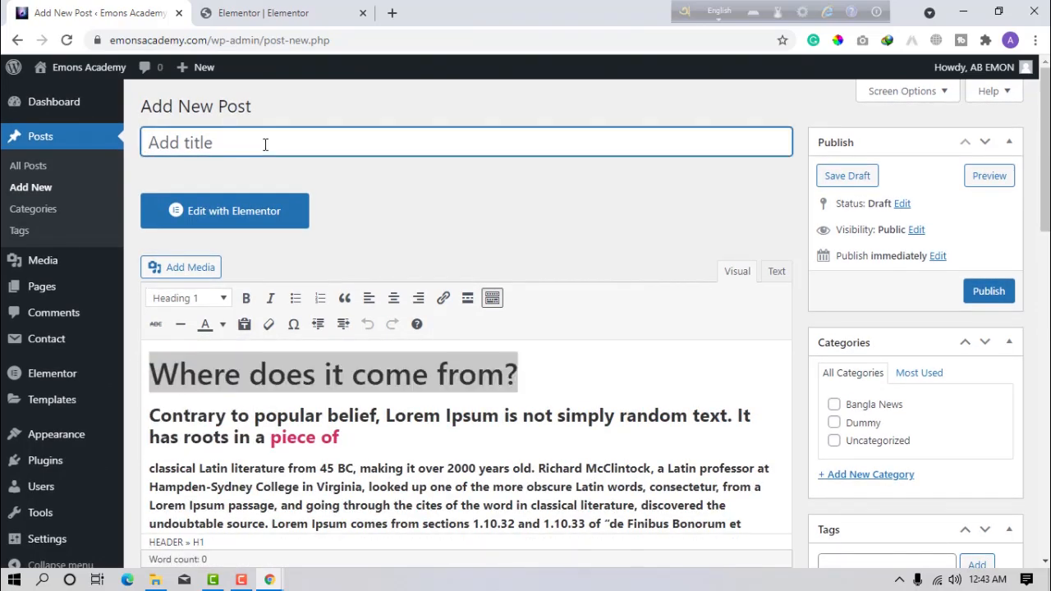
{"action": "key", "text": "ctrl+v"}
{"action": "triple_click", "coordinate": [281, 452]}
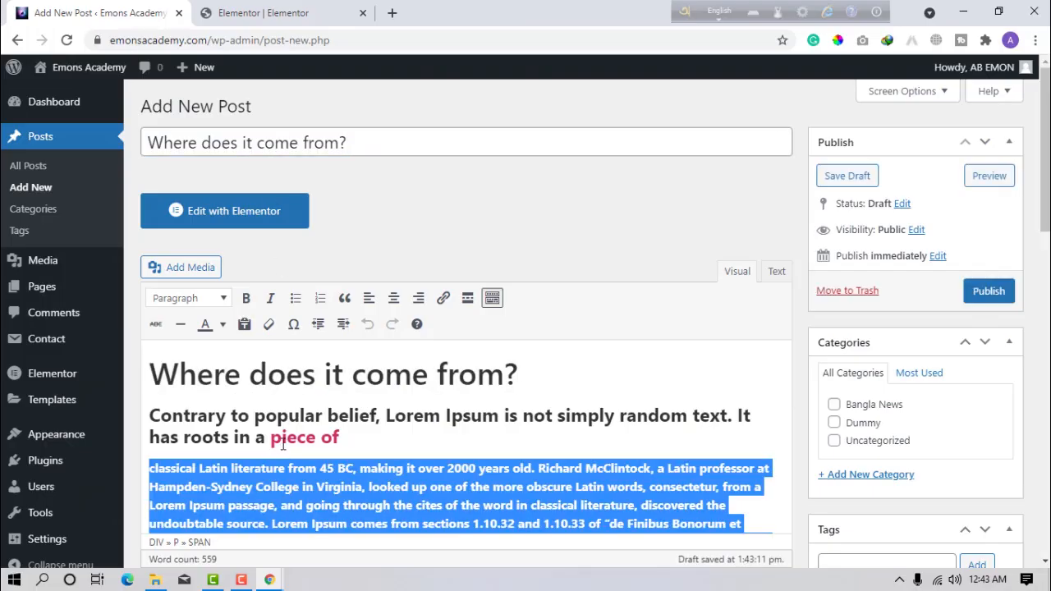
{"action": "key", "text": "ctrl+a"}
{"action": "key", "text": "ctrl+c"}
Step: Set the last media library image, the glowing purple-blue emblem, as the featured image and publish the post
{"action": "scroll", "coordinate": [899, 434], "scroll_direction": "down", "scroll_amount": 5}
{"action": "left_click", "coordinate": [852, 510]}
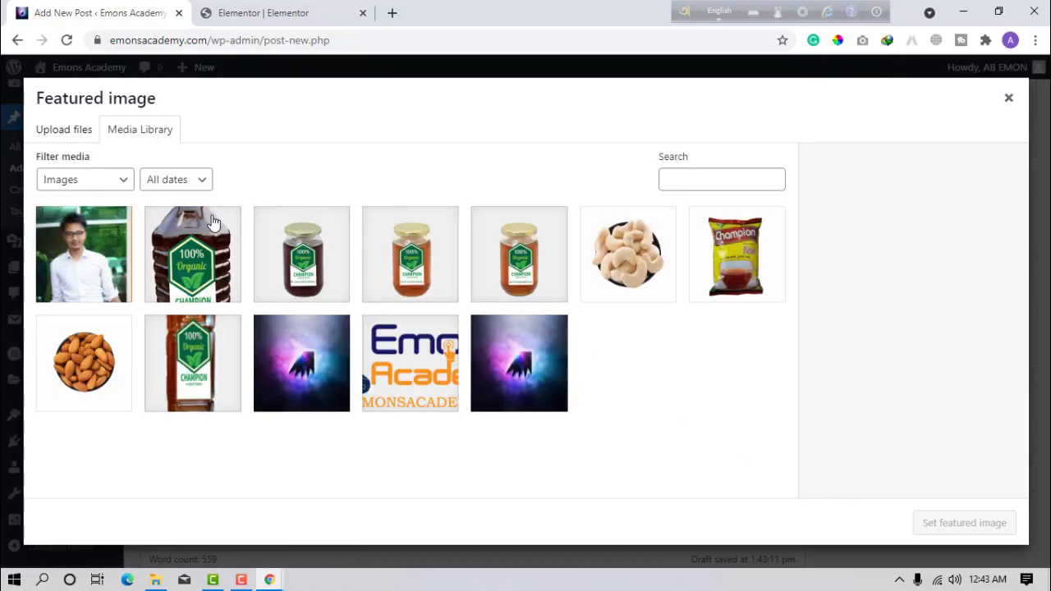
{"action": "left_click", "coordinate": [495, 376]}
{"action": "left_click", "coordinate": [965, 530]}
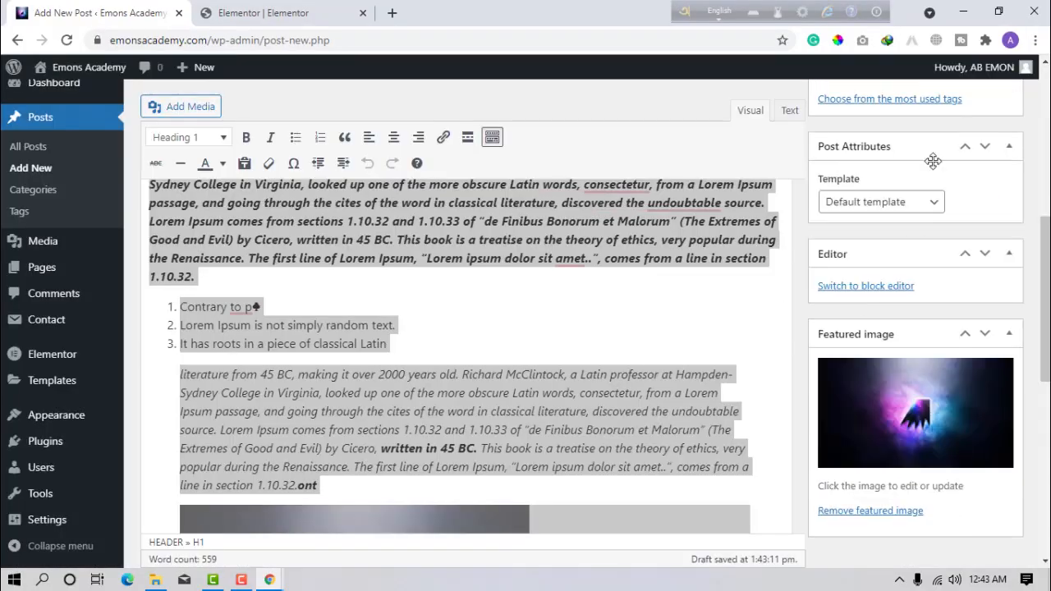
{"action": "scroll", "coordinate": [938, 145], "scroll_direction": "up", "scroll_amount": 5}
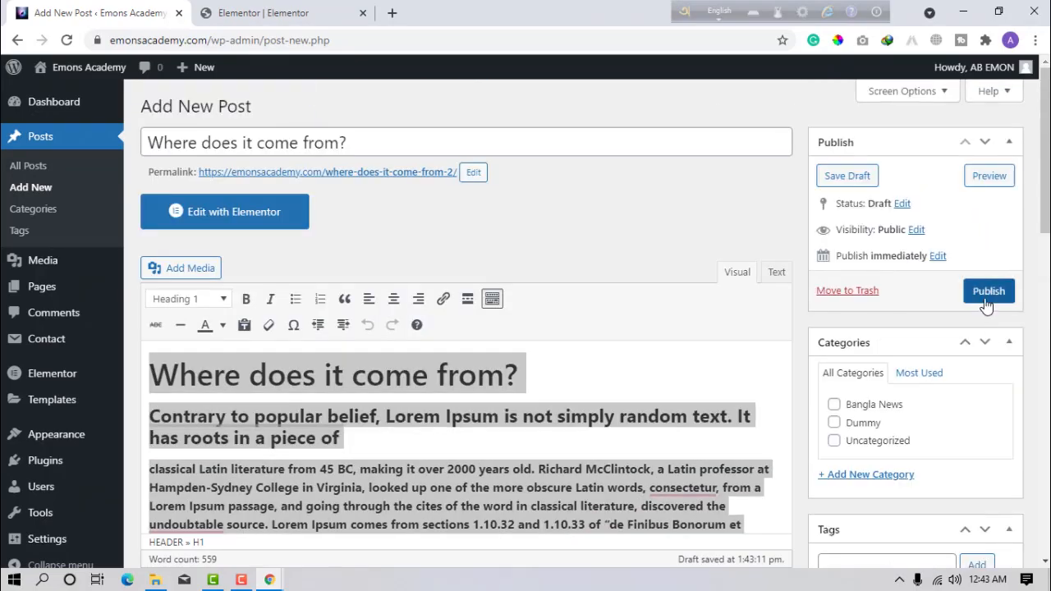
{"action": "left_click", "coordinate": [985, 297]}
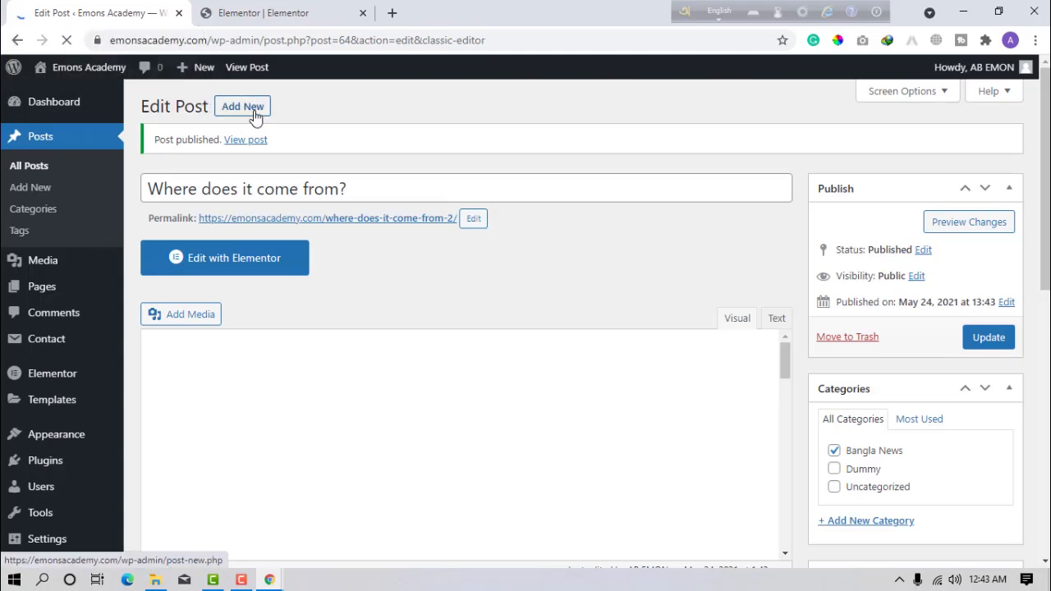
Step: Start another new post and paste the copied article content into its body
{"action": "left_click", "coordinate": [243, 106]}
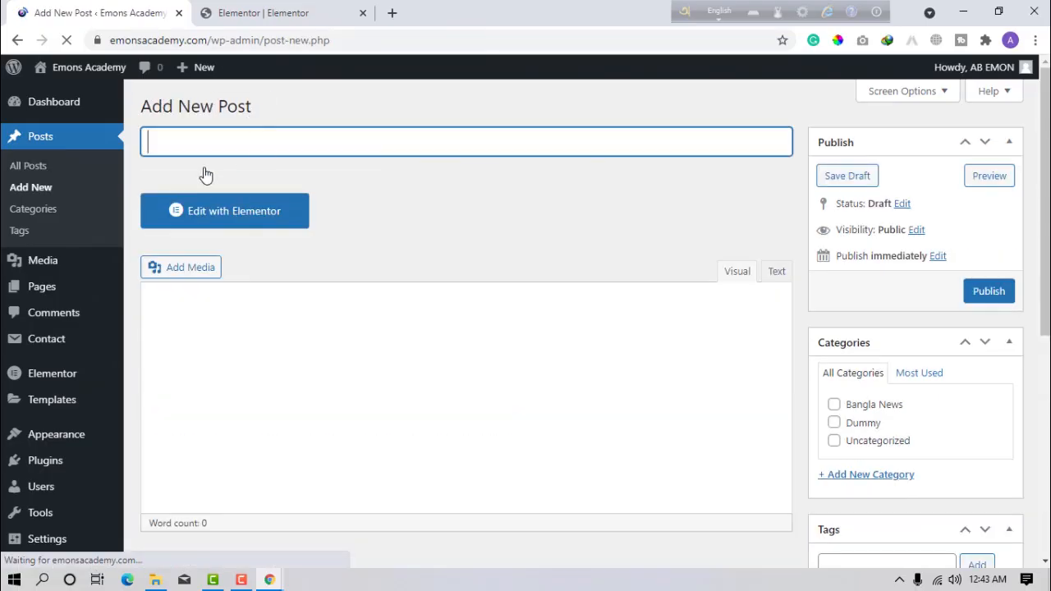
{"action": "left_click", "coordinate": [160, 375]}
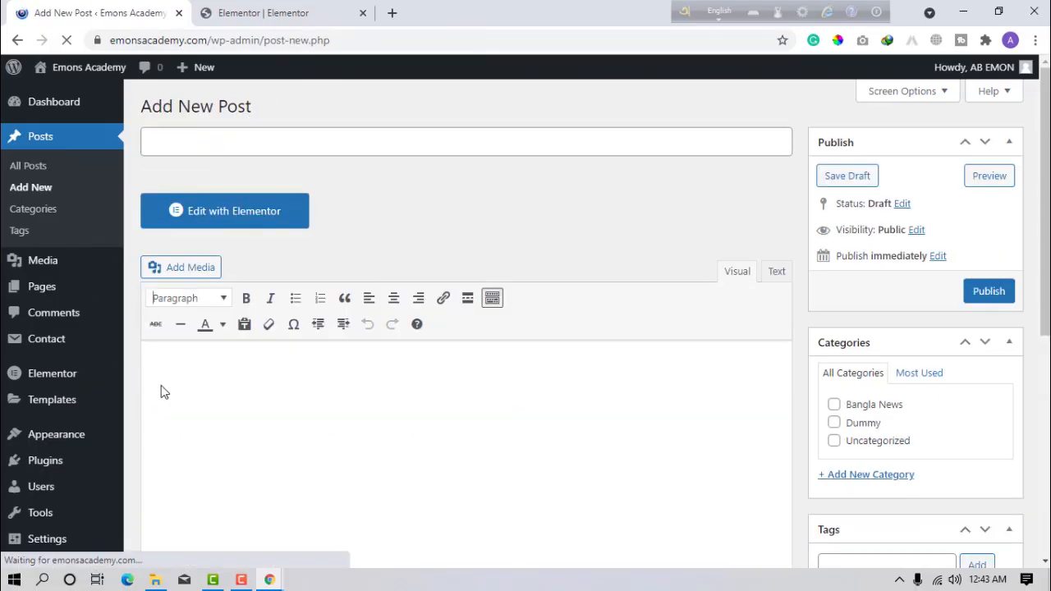
{"action": "left_click", "coordinate": [174, 373]}
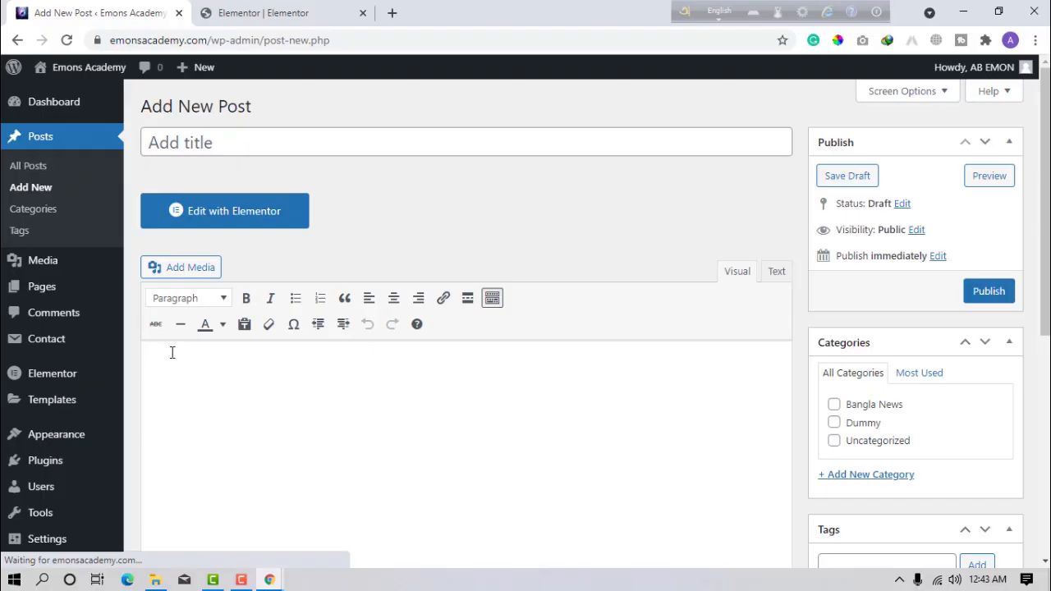
{"action": "key", "text": "ctrl+v"}
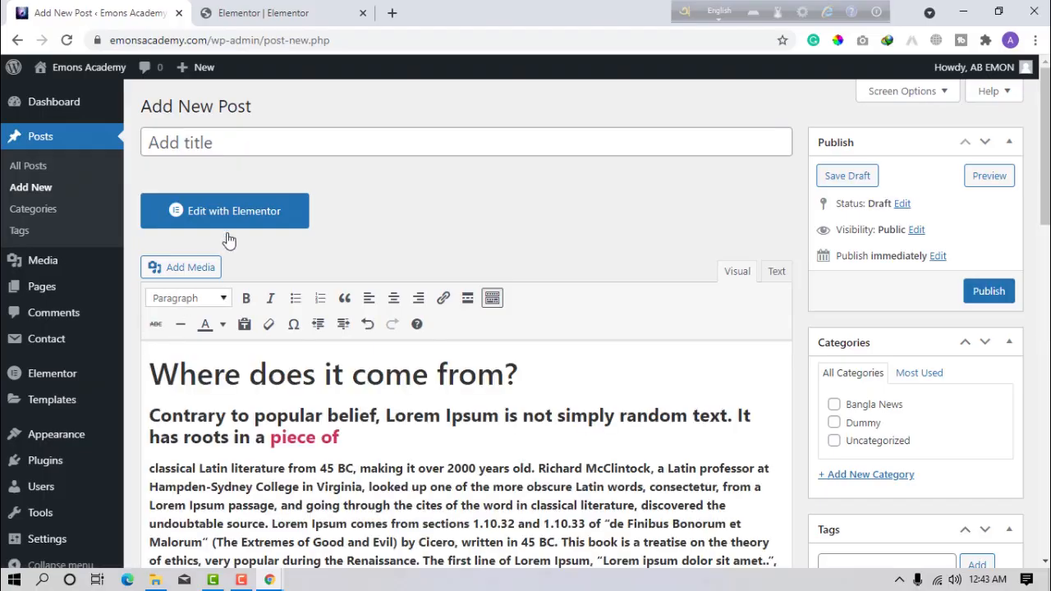
Step: Title the new post "Where does it come from?" and select all of its body content
{"action": "triple_click", "coordinate": [277, 377]}
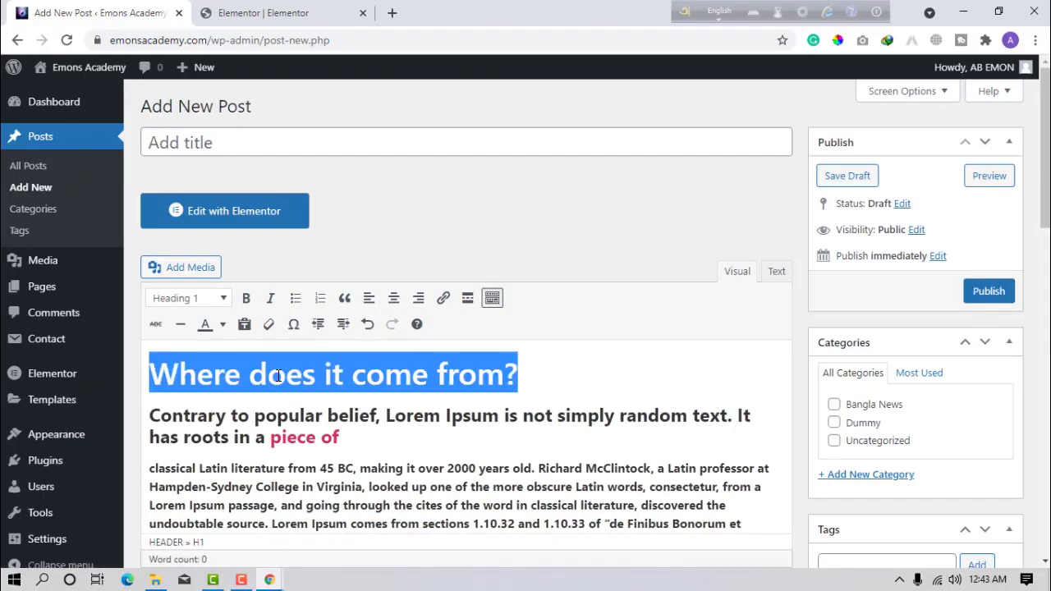
{"action": "left_click", "coordinate": [280, 145]}
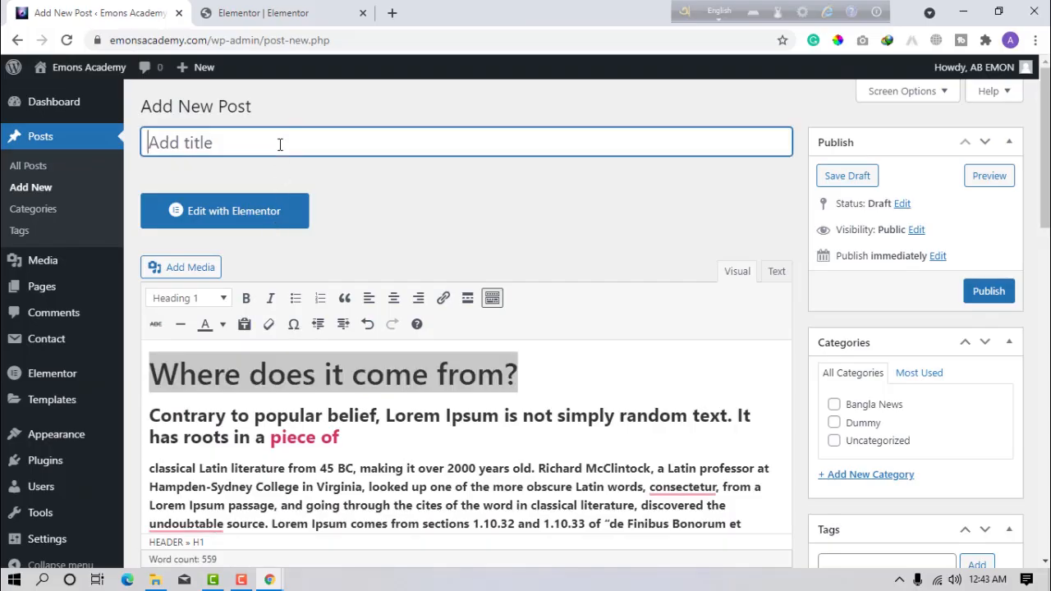
{"action": "type", "text": "Where does it come from?"}
{"action": "left_click", "coordinate": [270, 436]}
{"action": "key", "text": "ctrl+a"}
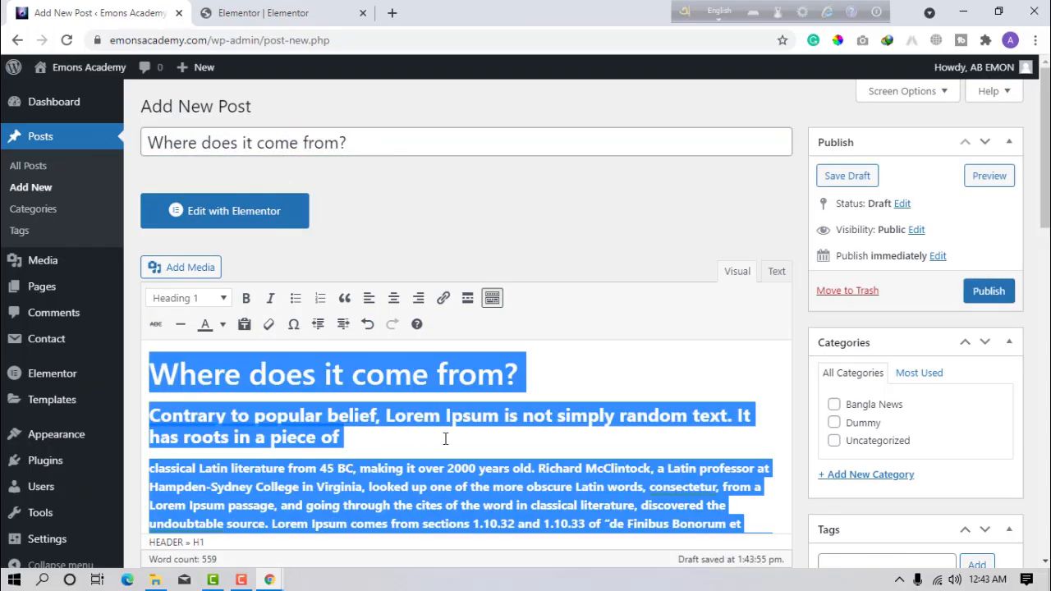
Step: Set the last media library image, the glowing purple-blue emblem, as the featured image and publish the post
{"action": "scroll", "coordinate": [887, 477], "scroll_direction": "down", "scroll_amount": 5}
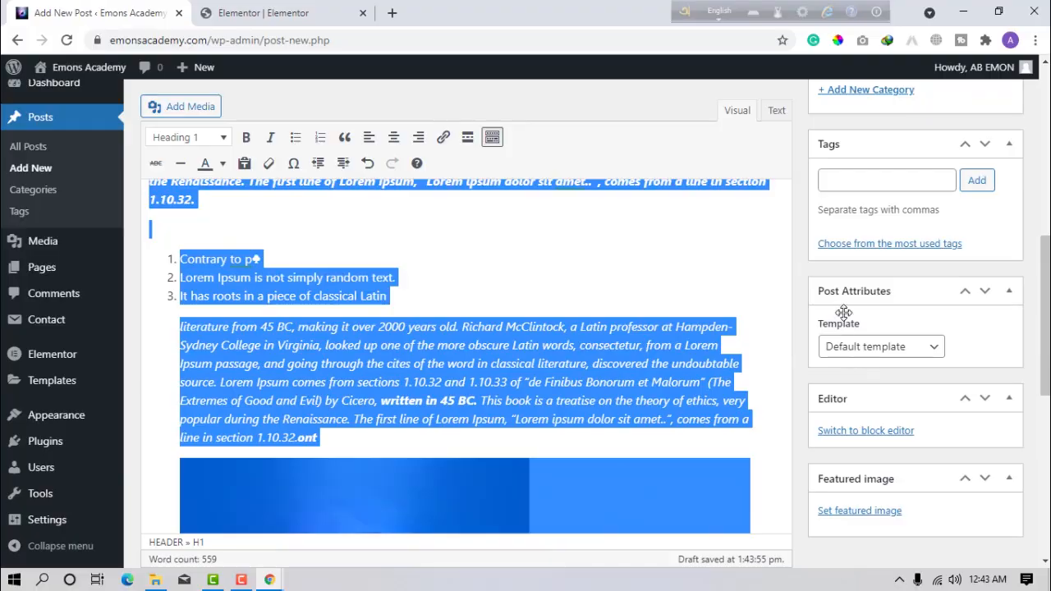
{"action": "left_click", "coordinate": [829, 510]}
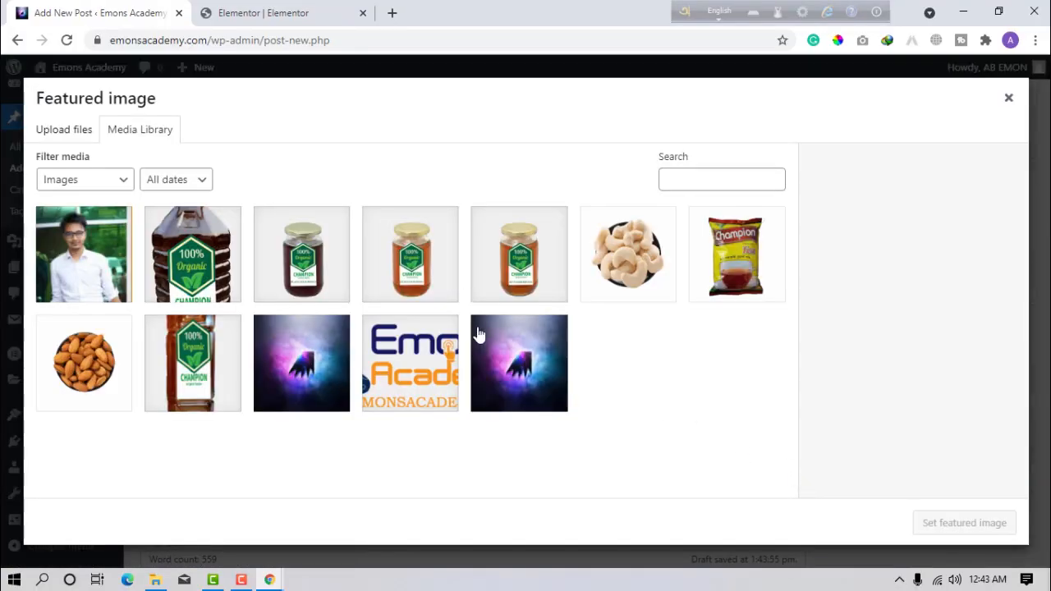
{"action": "left_click", "coordinate": [499, 362]}
{"action": "left_click", "coordinate": [971, 523]}
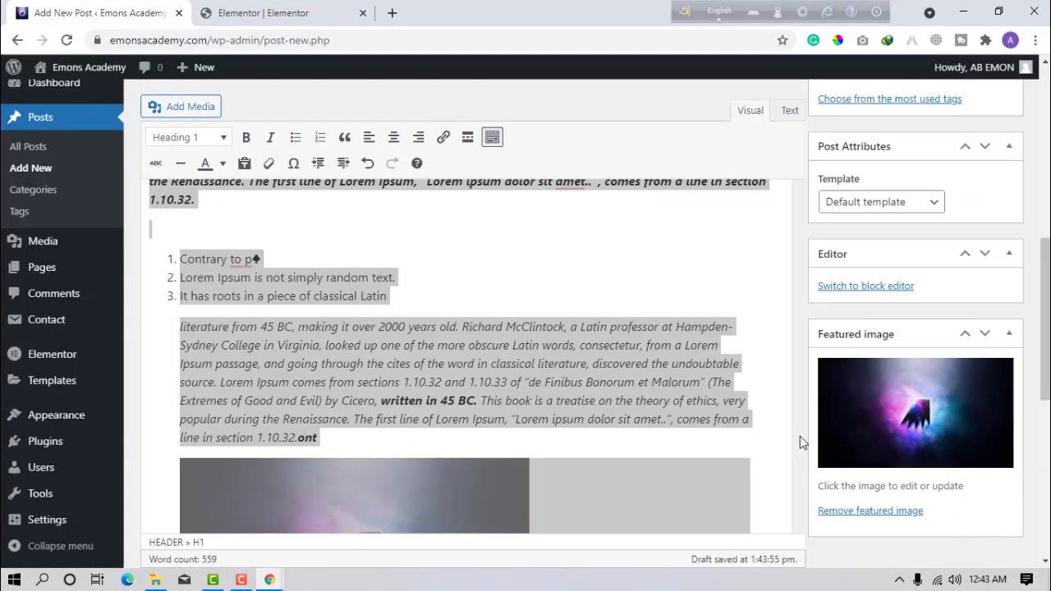
{"action": "scroll", "coordinate": [901, 204], "scroll_direction": "up", "scroll_amount": 10}
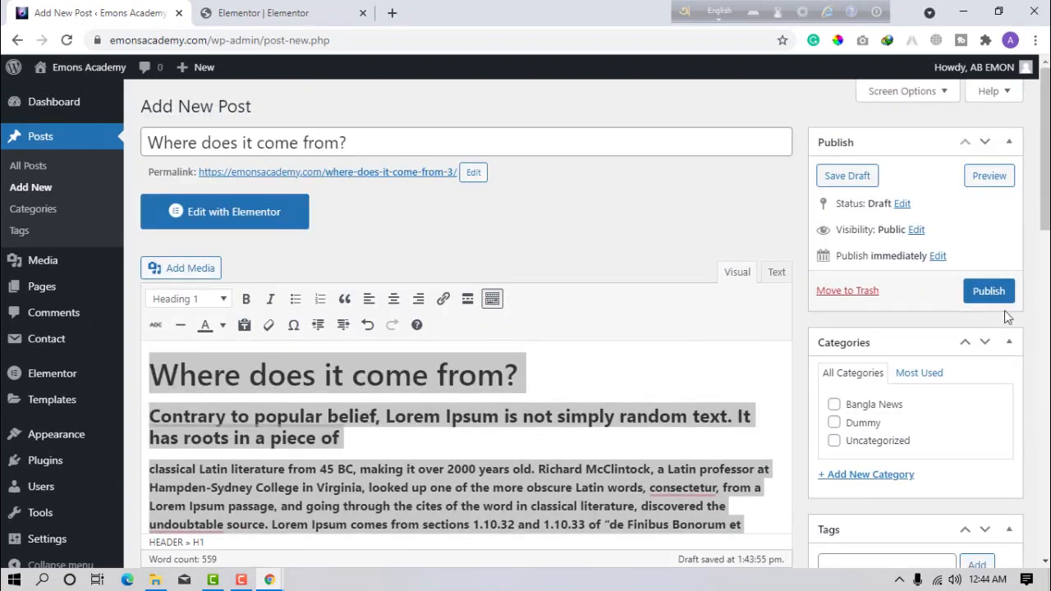
{"action": "left_click", "coordinate": [994, 299]}
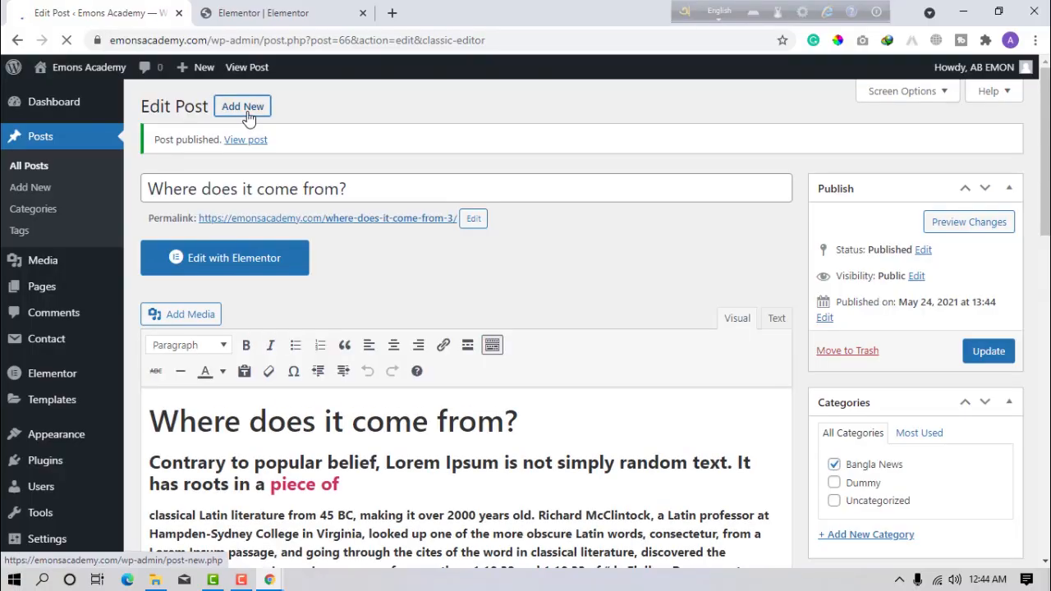
Step: Start another new post and paste the copied article content into its body
{"action": "left_click", "coordinate": [247, 115]}
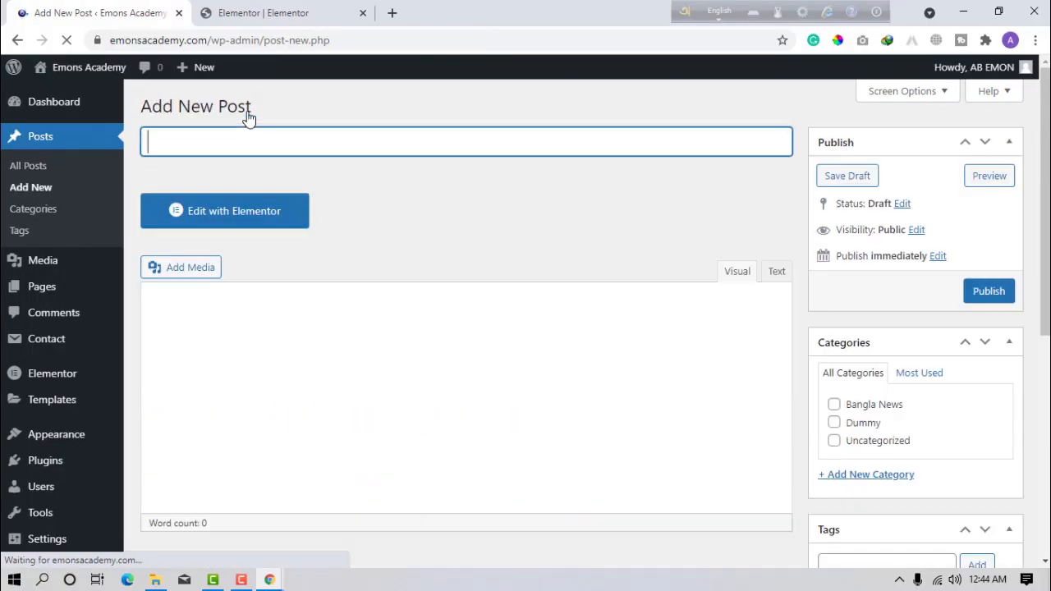
{"action": "left_click", "coordinate": [281, 335]}
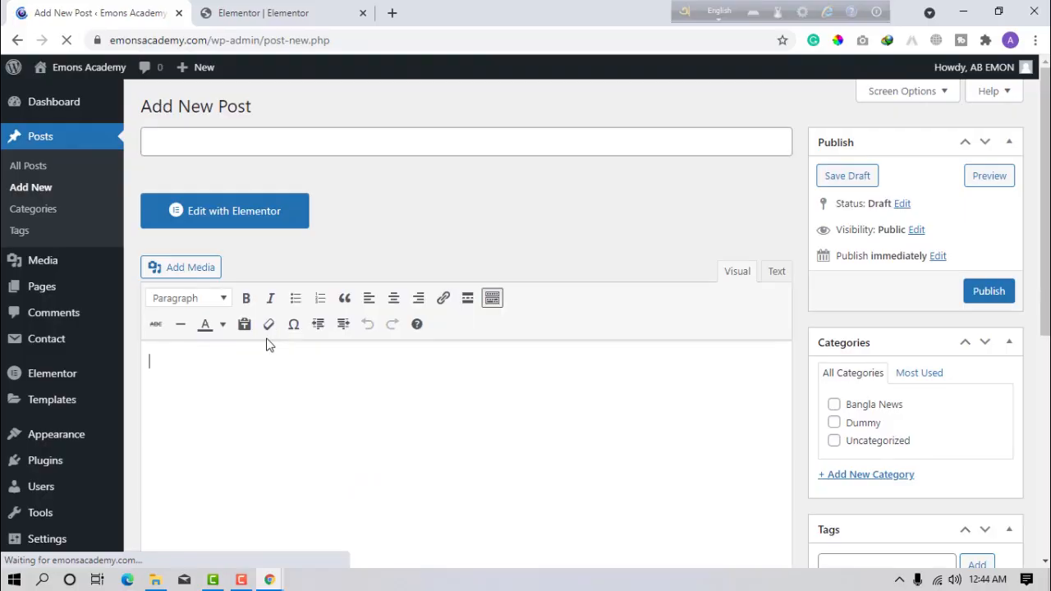
{"action": "key", "text": "ctrl+v"}
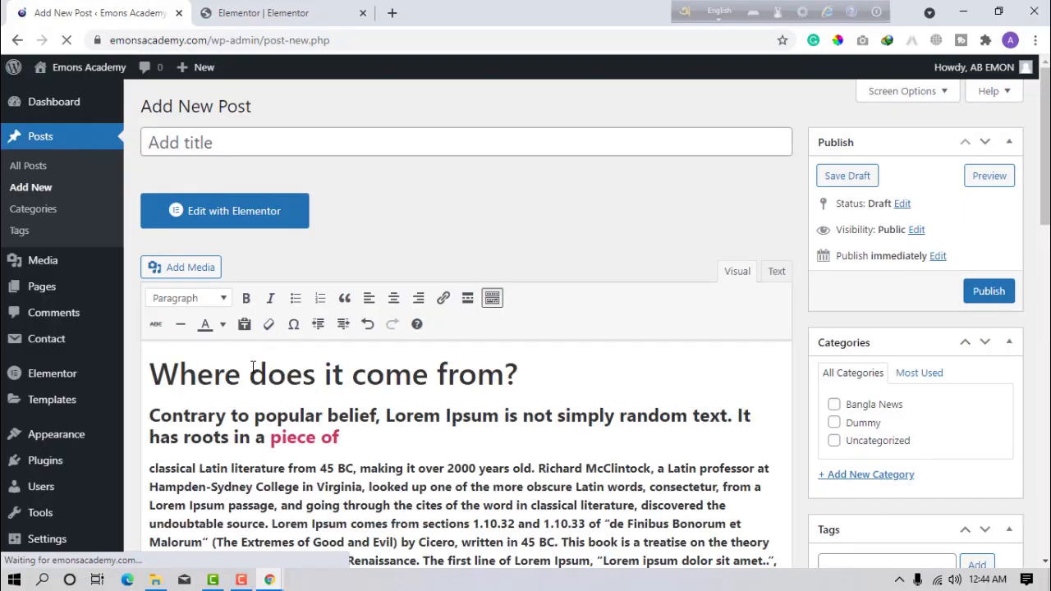
Step: Copy the article's heading "Where does it come from?" into the post title
{"action": "triple_click", "coordinate": [253, 374]}
{"action": "key", "text": "ctrl+c"}
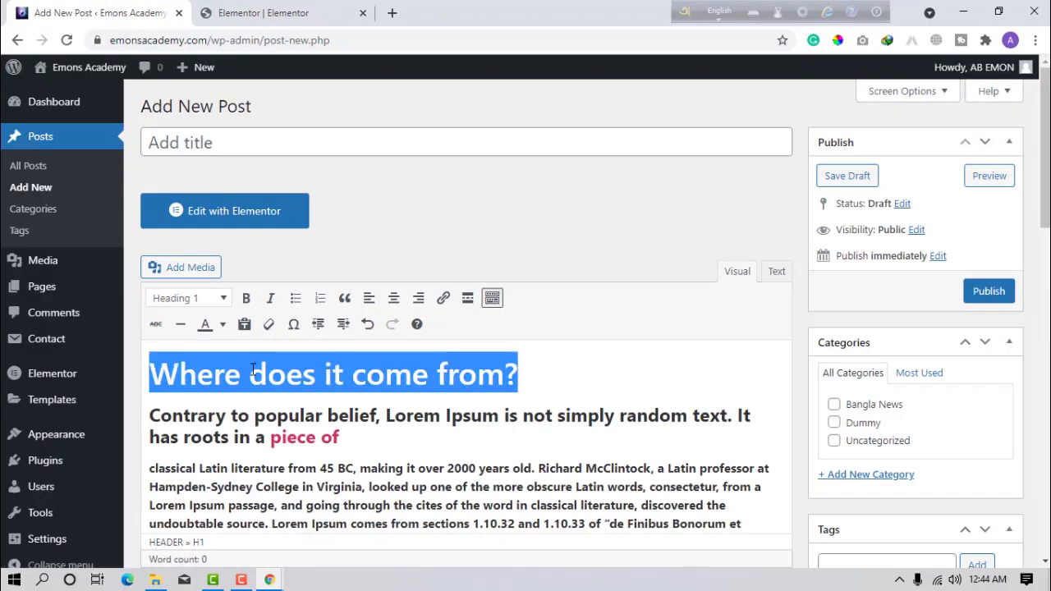
{"action": "left_click", "coordinate": [281, 143]}
{"action": "key", "text": "ctrl+v"}
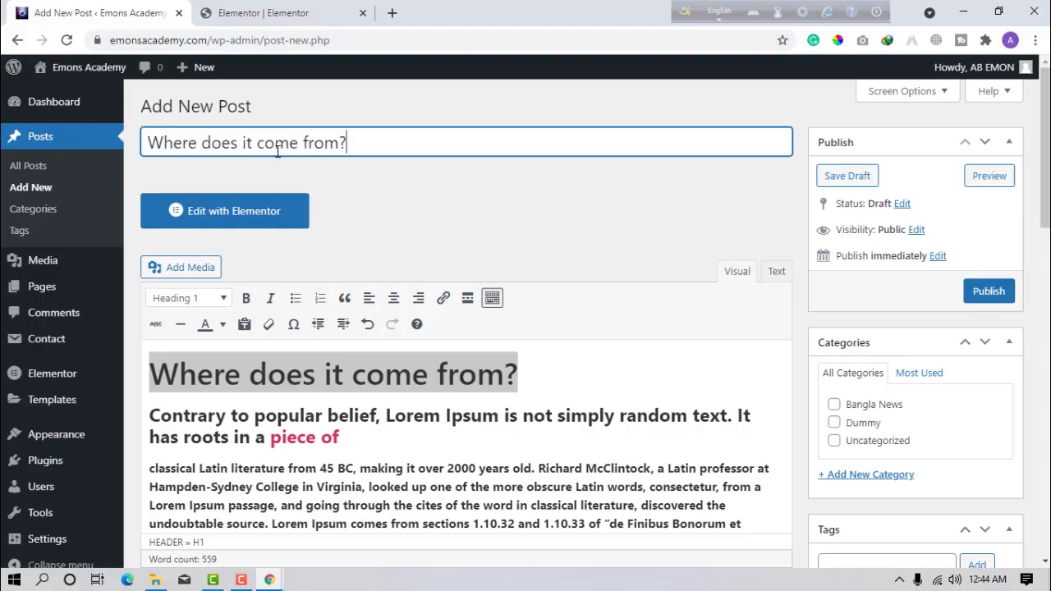
Step: Choose the glowing purple-blue emblem, the last media library image, as the post's featured image and publish the post
{"action": "scroll", "coordinate": [921, 421], "scroll_direction": "down", "scroll_amount": 2}
{"action": "scroll", "coordinate": [866, 533], "scroll_direction": "down", "scroll_amount": 3}
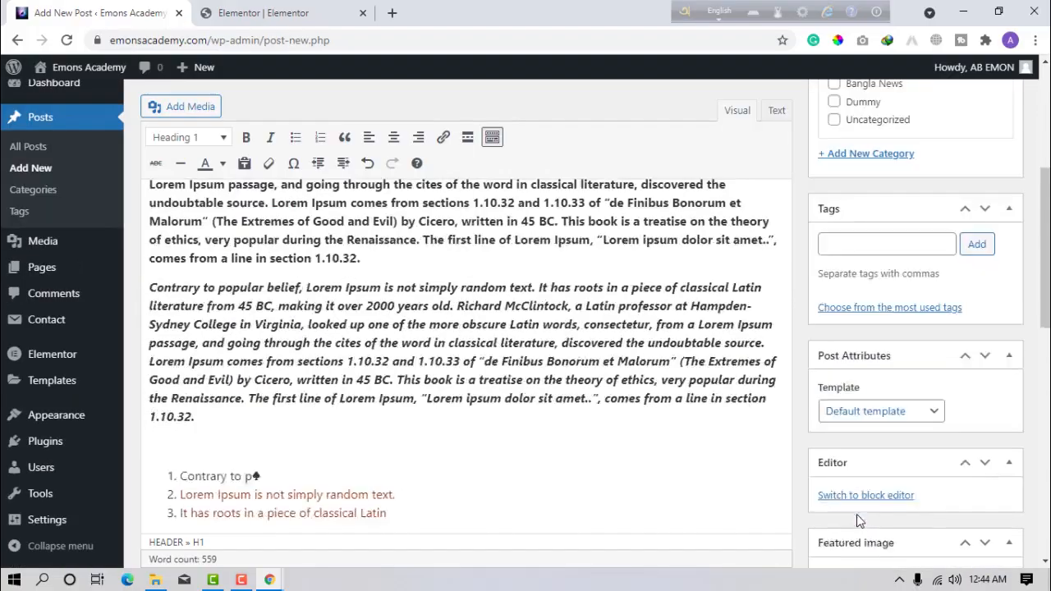
{"action": "left_click", "coordinate": [858, 511]}
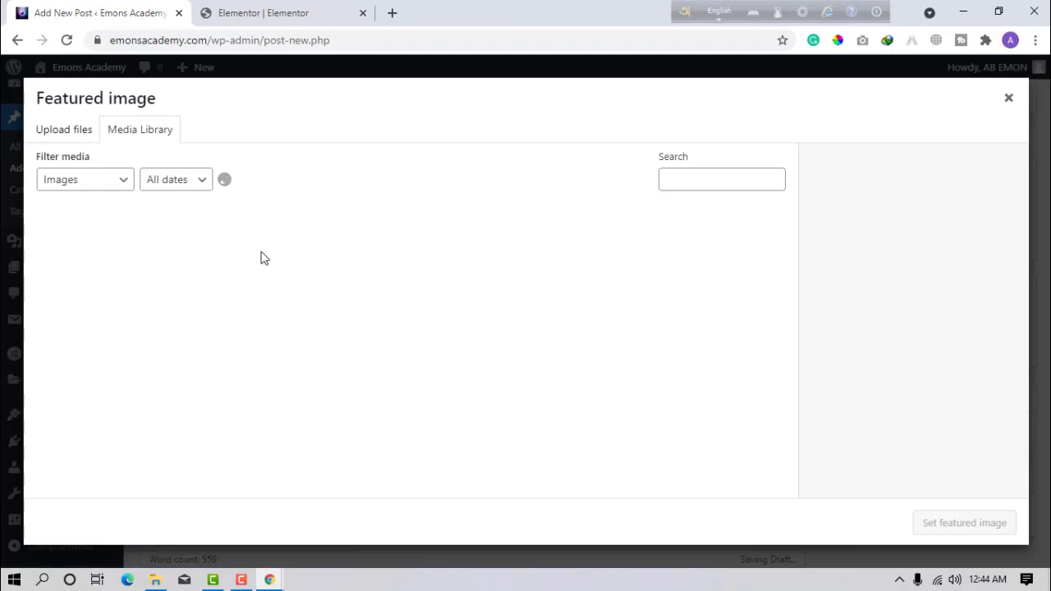
{"action": "left_click", "coordinate": [517, 373]}
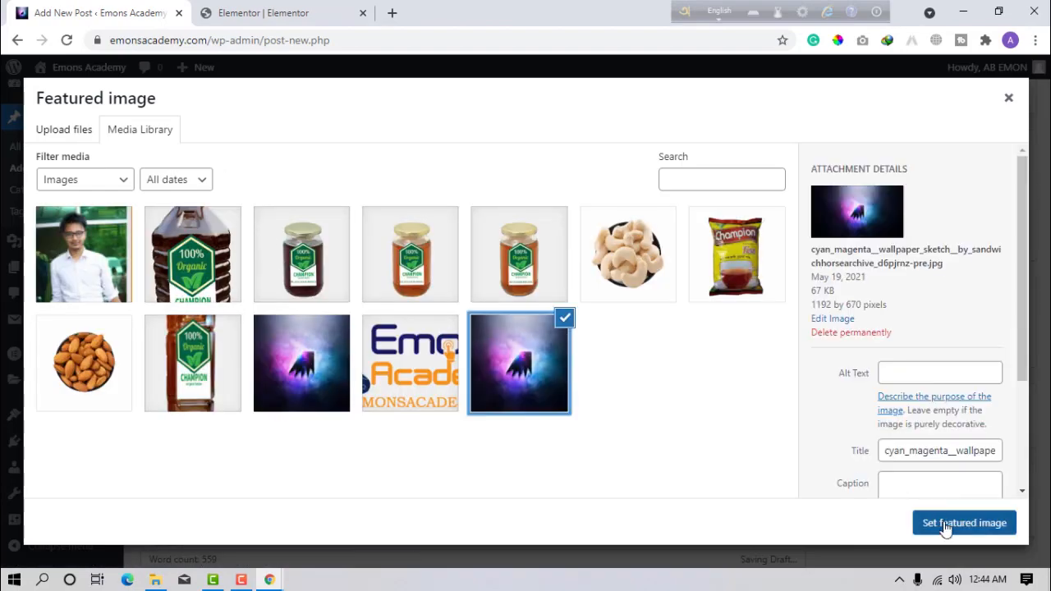
{"action": "left_click", "coordinate": [938, 524]}
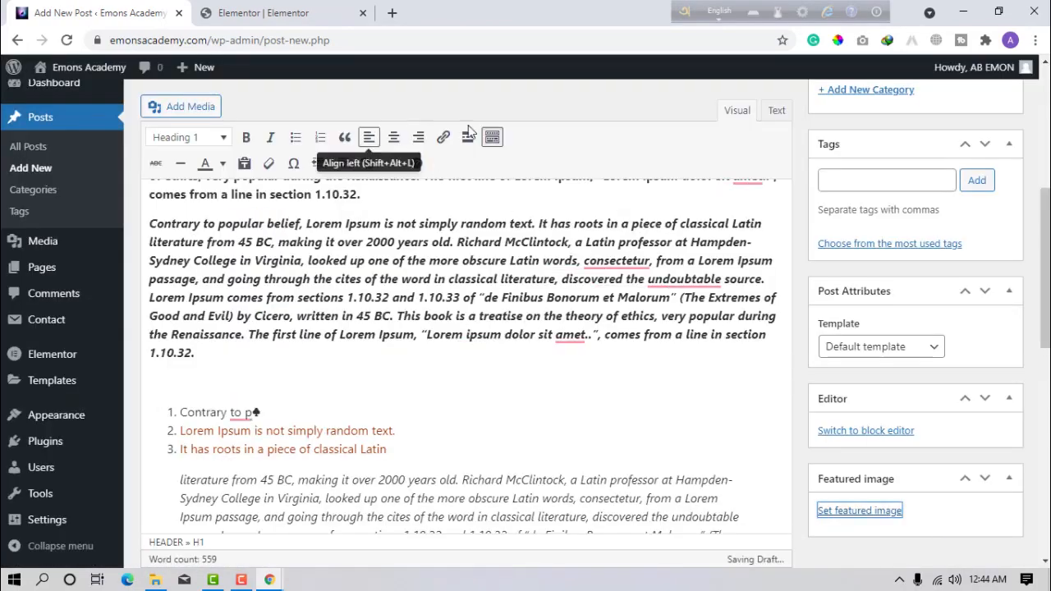
{"action": "scroll", "coordinate": [1004, 279], "scroll_direction": "up", "scroll_amount": 10}
{"action": "left_click", "coordinate": [987, 292]}
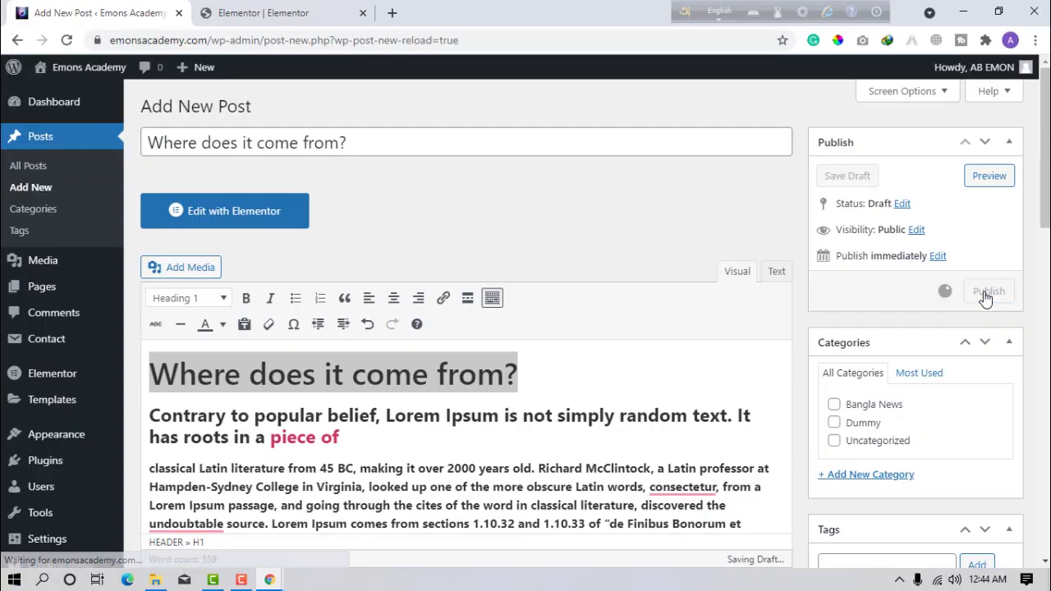
Step: Switch to the page open in Elementor and reload it, checking meanwhile that the new post gets published
{"action": "left_click", "coordinate": [264, 13]}
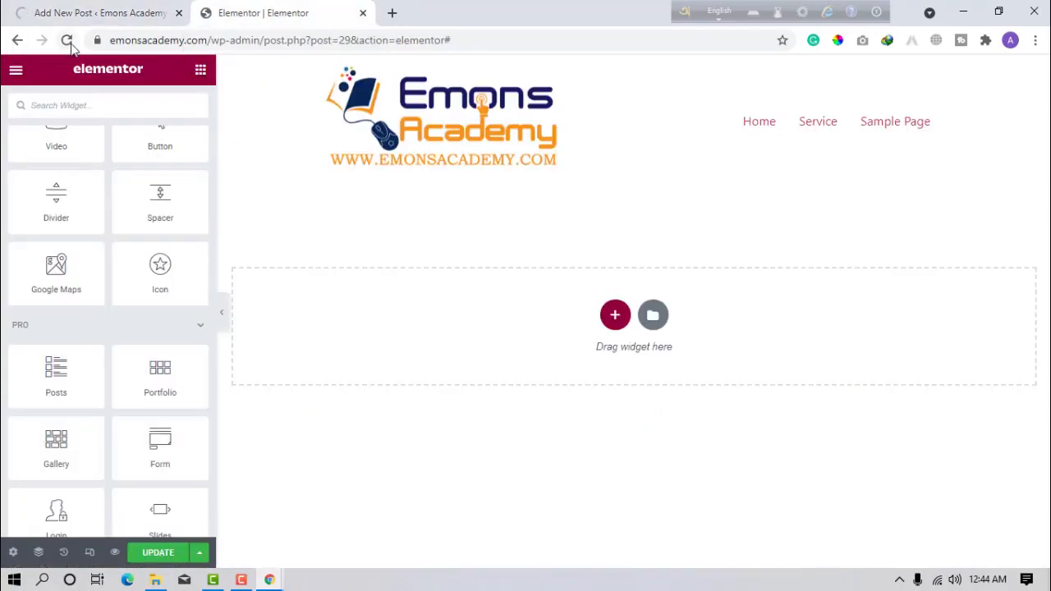
{"action": "left_click", "coordinate": [67, 40]}
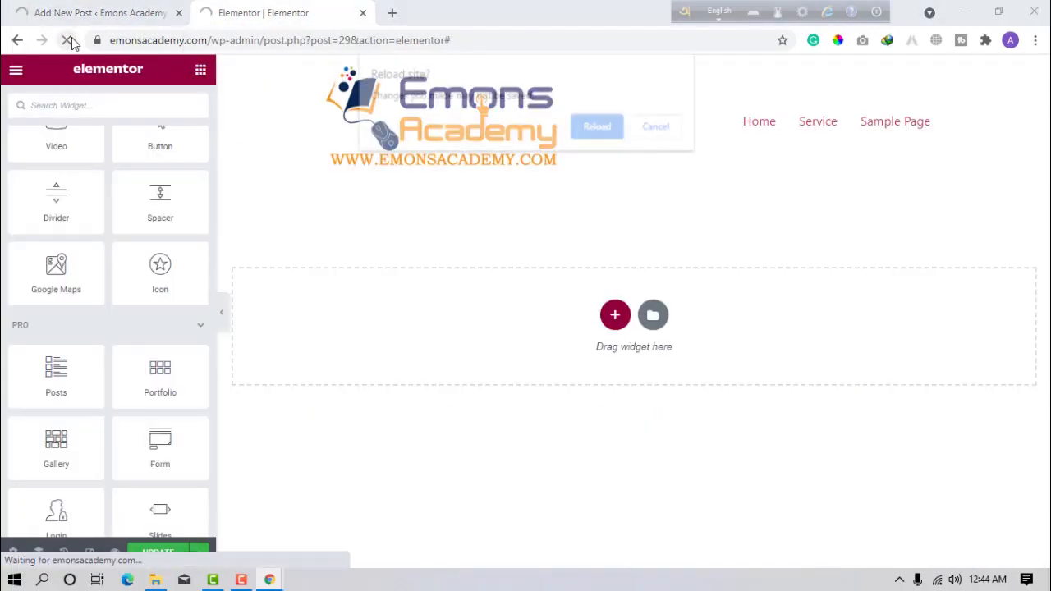
{"action": "left_click", "coordinate": [599, 127]}
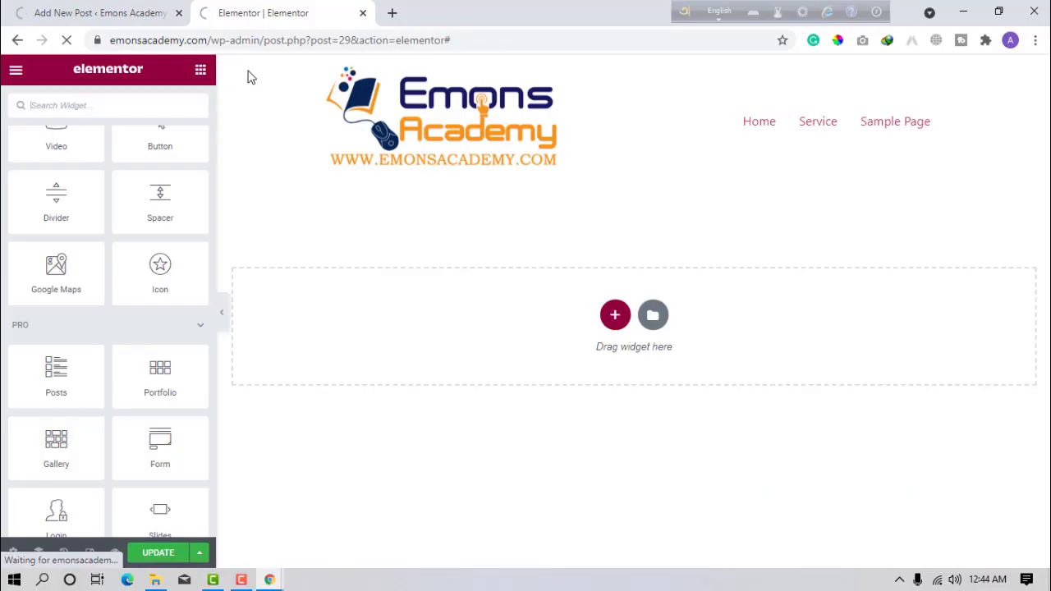
{"action": "left_click", "coordinate": [272, 582]}
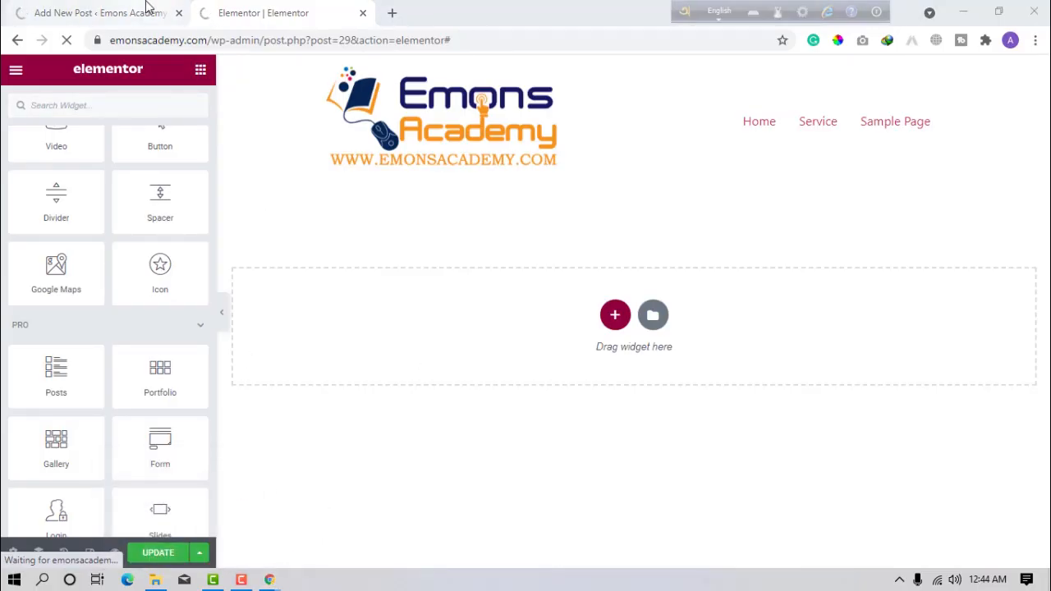
{"action": "left_click", "coordinate": [114, 16]}
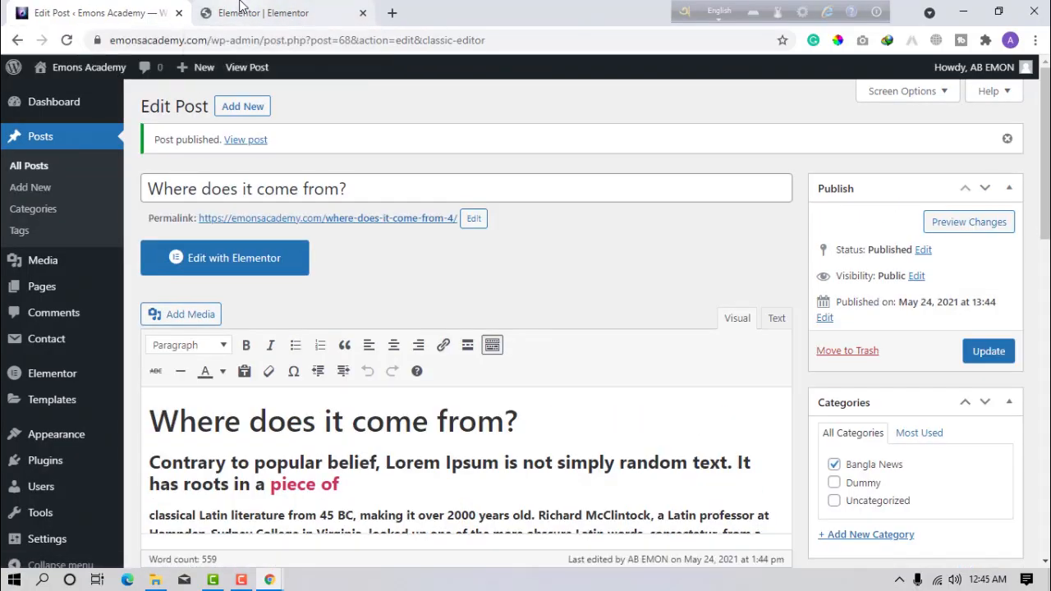
{"action": "left_click", "coordinate": [226, 24]}
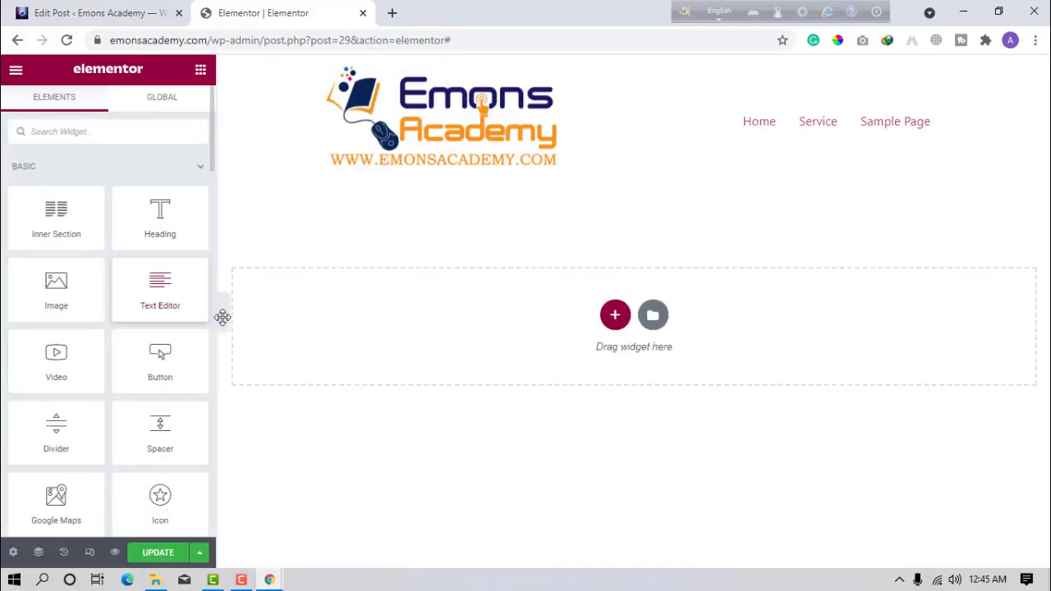
Step: Add a Posts widget to the empty section below the page header and look over the resulting post grid
{"action": "left_click", "coordinate": [615, 315]}
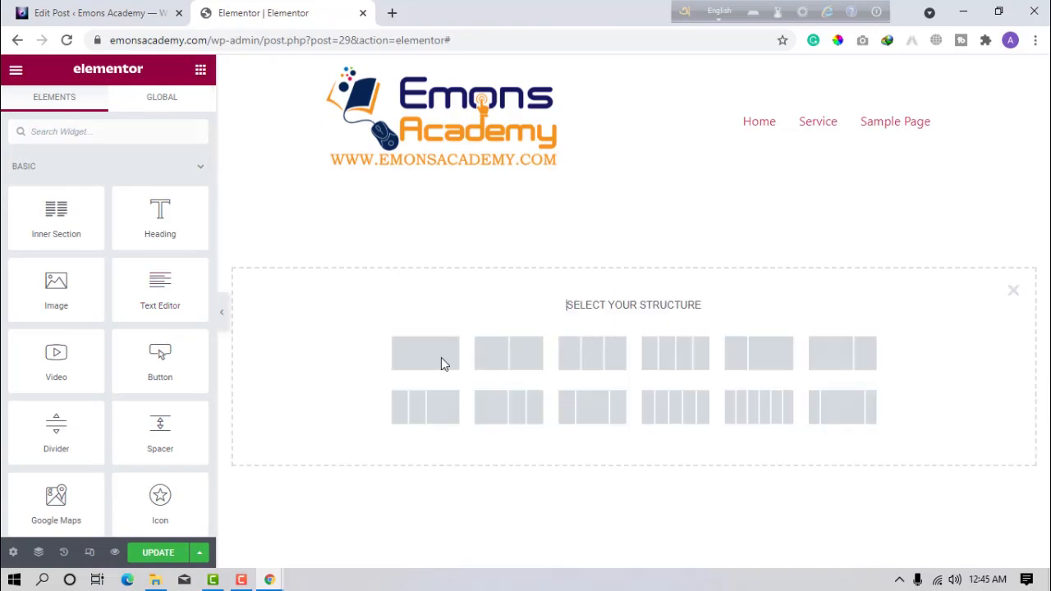
{"action": "left_click", "coordinate": [83, 131]}
{"action": "scroll", "coordinate": [107, 298], "scroll_direction": "down", "scroll_amount": 5}
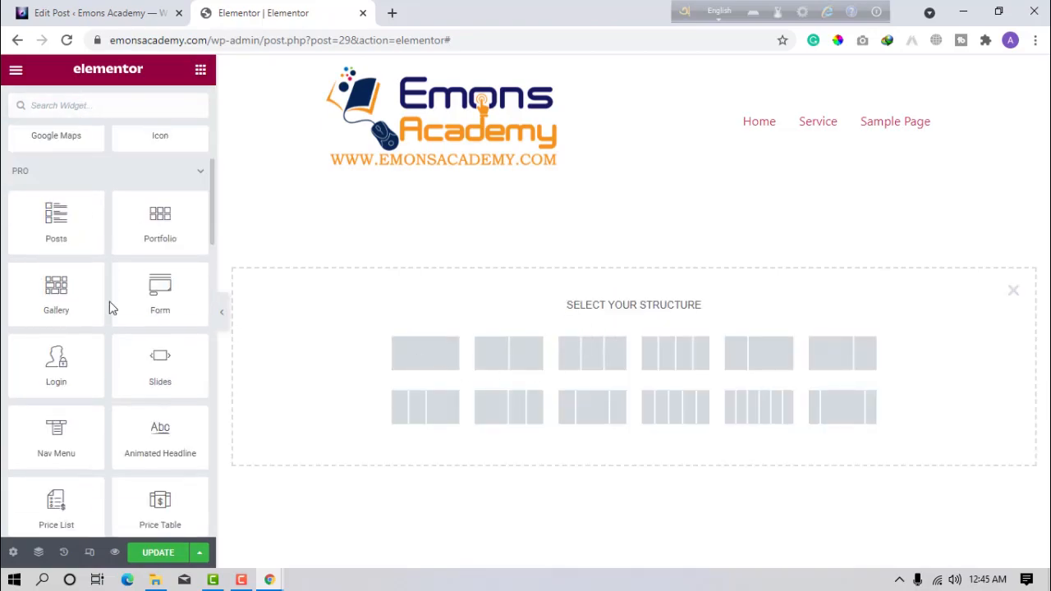
{"action": "left_click_drag", "start_coordinate": [54, 234], "coordinate": [343, 339]}
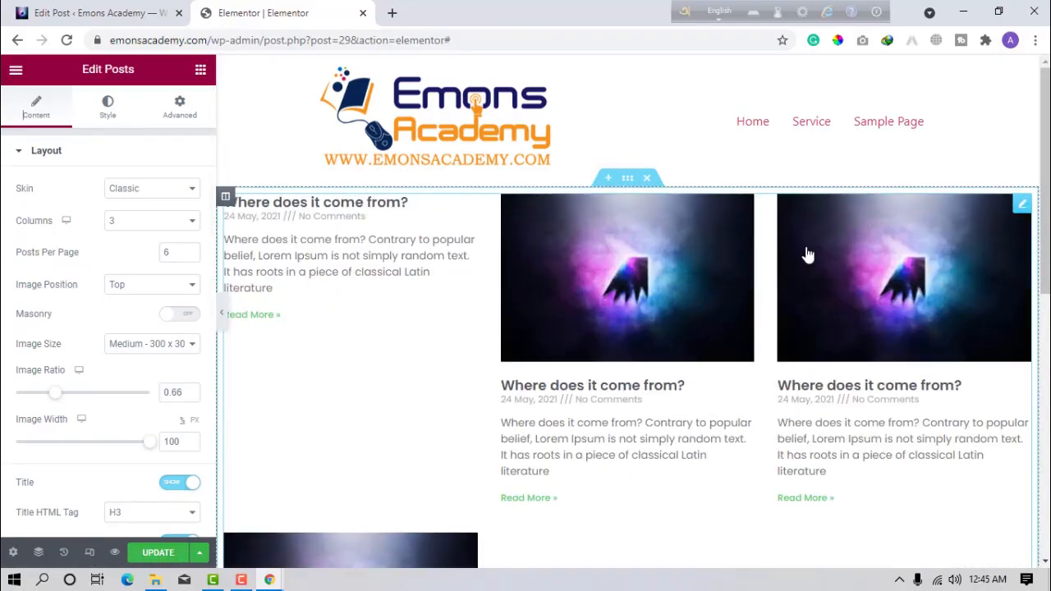
{"action": "scroll", "coordinate": [435, 337], "scroll_direction": "down", "scroll_amount": 2}
{"action": "scroll", "coordinate": [485, 315], "scroll_direction": "up", "scroll_amount": 1}
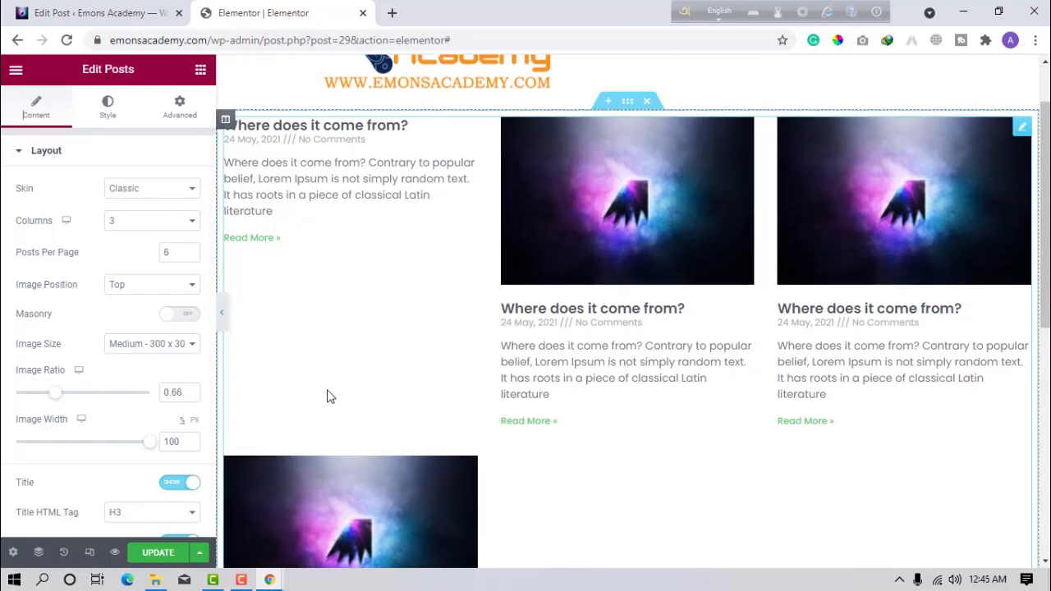
Step: Set the Posts widget's skin to Cards
{"action": "left_click", "coordinate": [133, 191]}
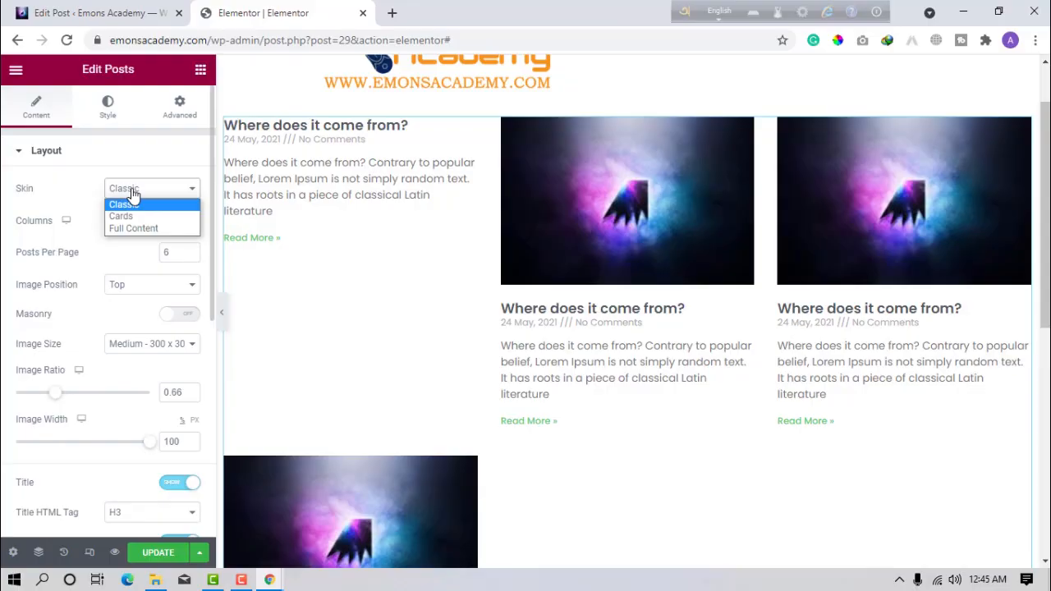
{"action": "left_click", "coordinate": [132, 215]}
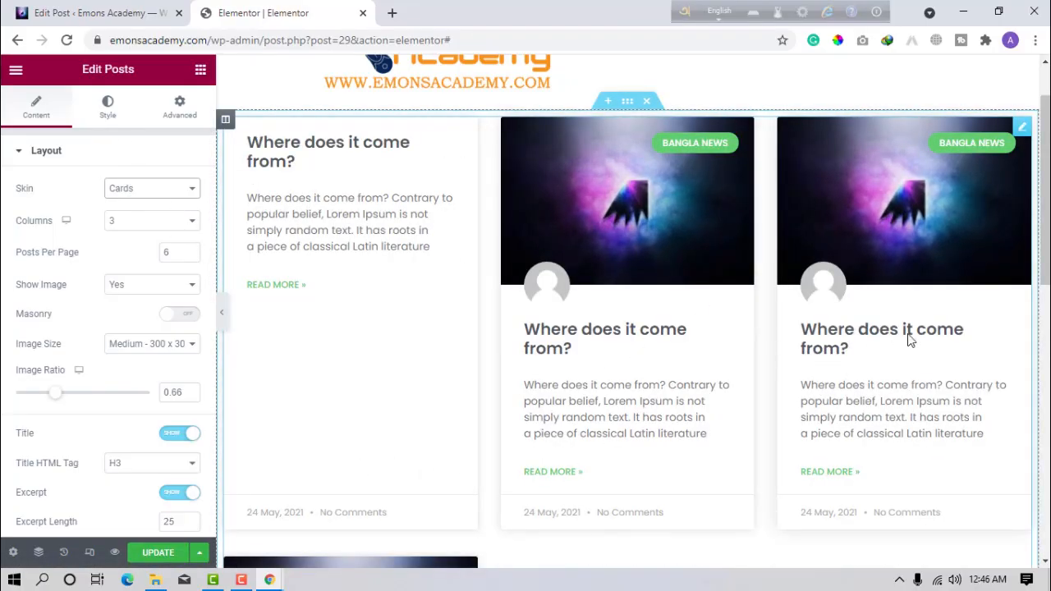
{"action": "scroll", "coordinate": [956, 411], "scroll_direction": "up", "scroll_amount": 1}
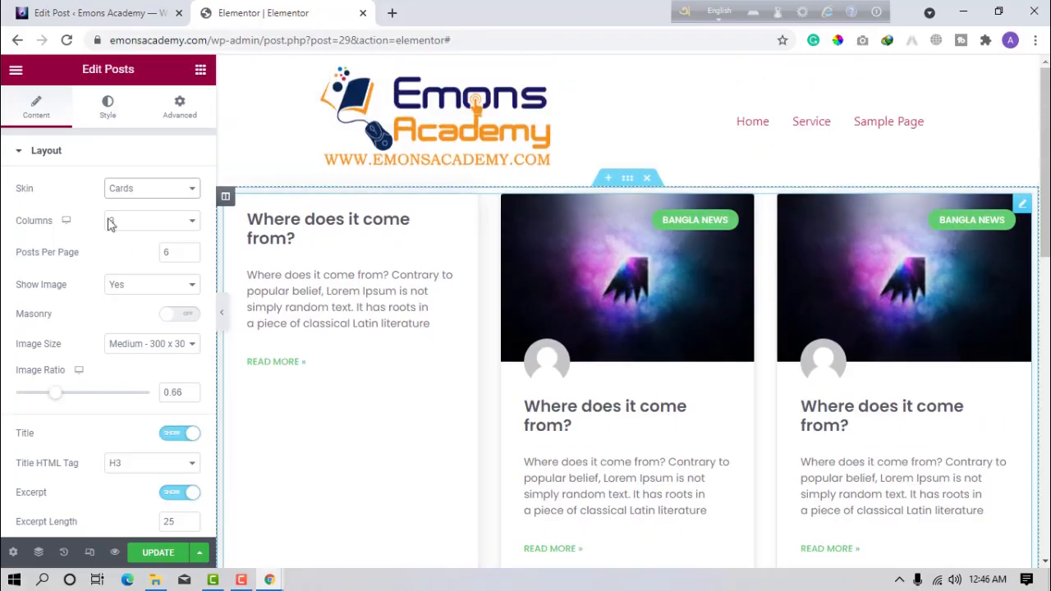
{"action": "left_click", "coordinate": [140, 189]}
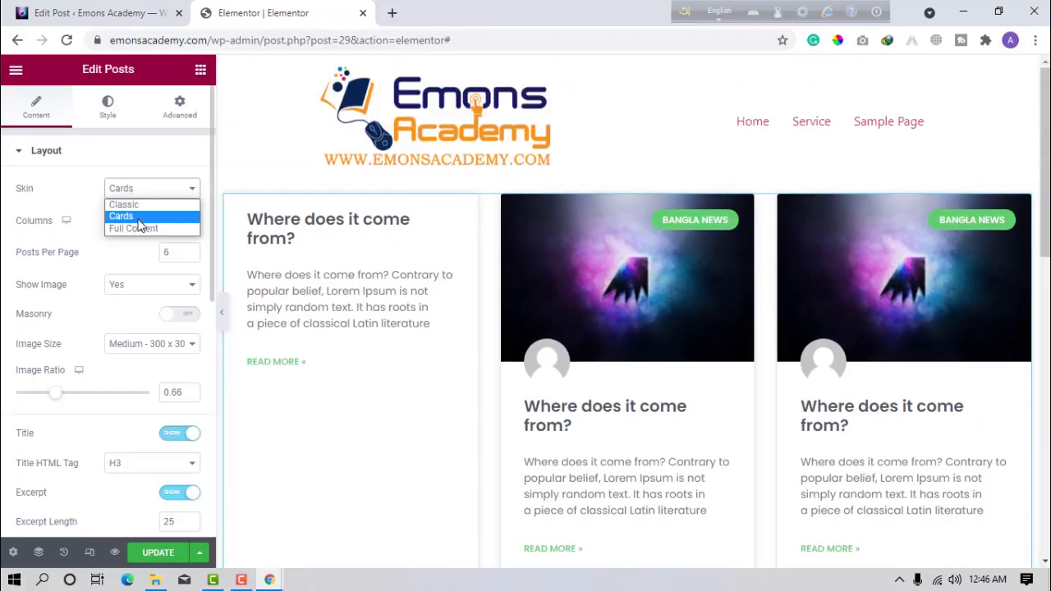
{"action": "left_click", "coordinate": [127, 261]}
{"action": "scroll", "coordinate": [675, 336], "scroll_direction": "down", "scroll_amount": 5}
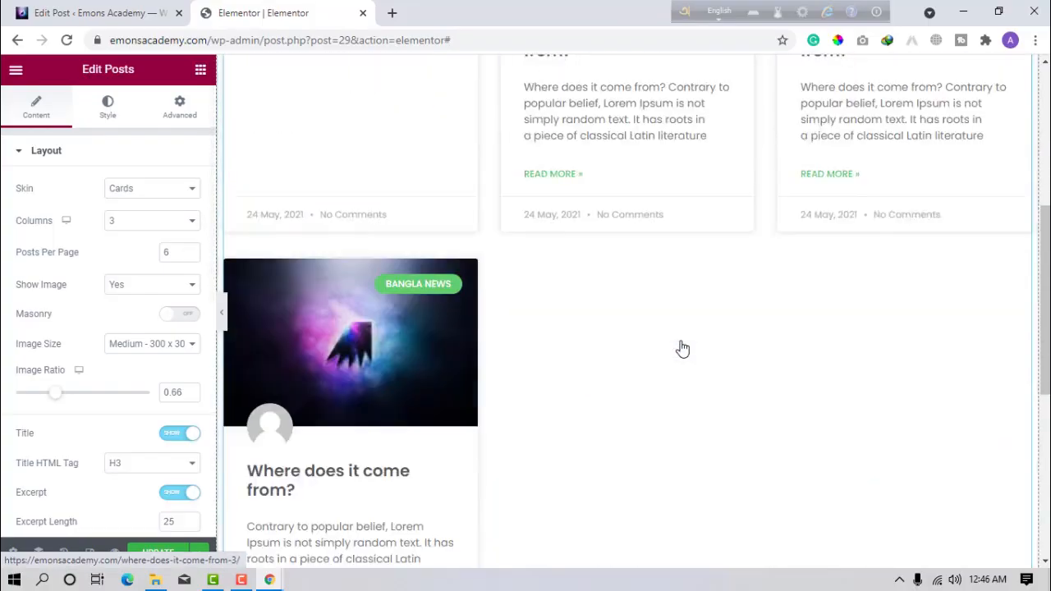
{"action": "scroll", "coordinate": [585, 344], "scroll_direction": "up", "scroll_amount": 2}
{"action": "left_click", "coordinate": [184, 236]}
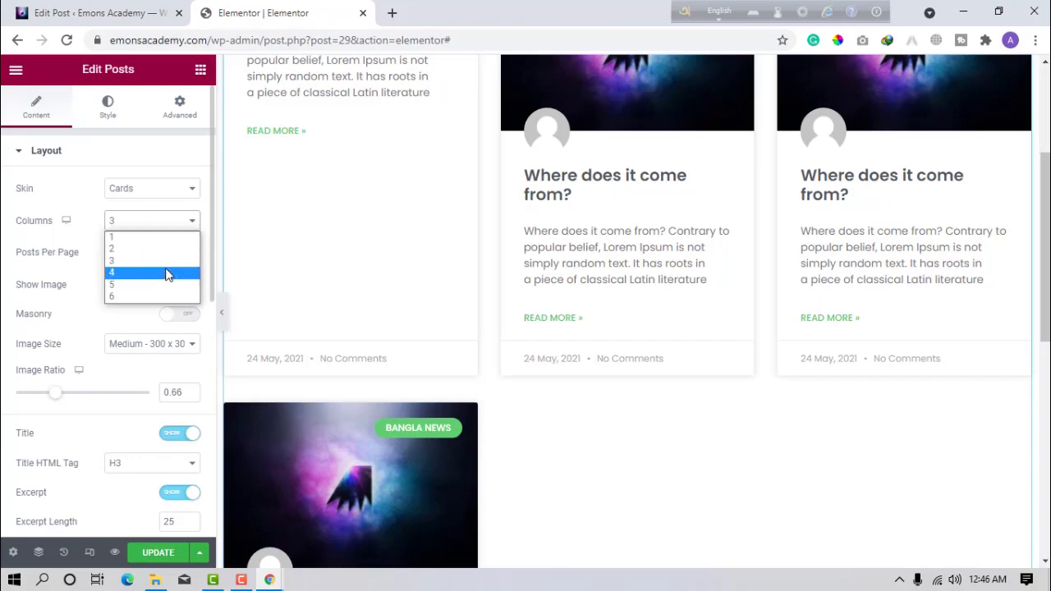
{"action": "left_click", "coordinate": [114, 218]}
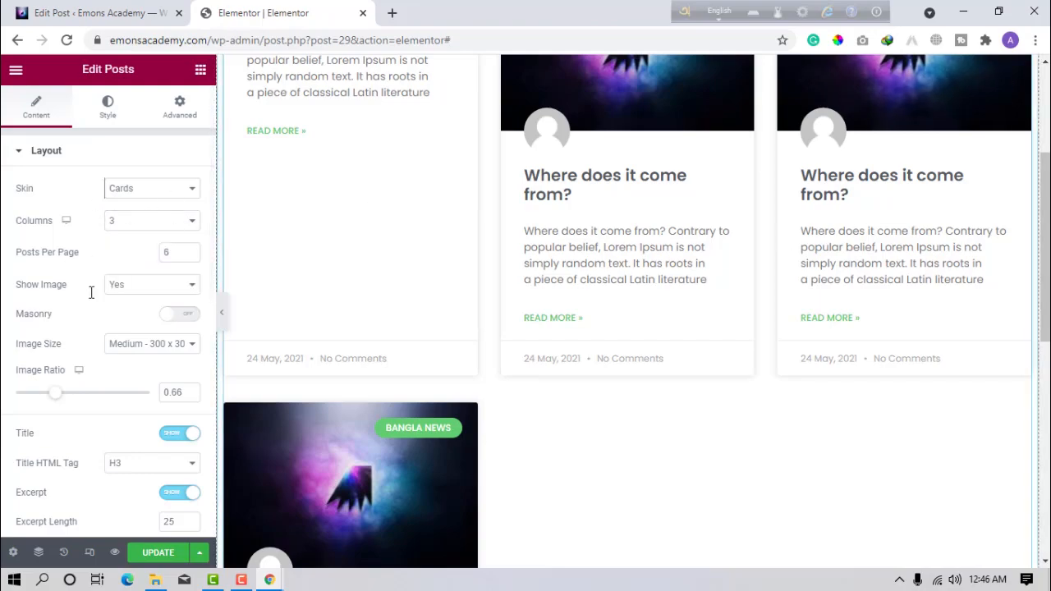
Step: Set the Posts widget to 3 posts per page and check its image visibility and image size options
{"action": "left_click", "coordinate": [192, 256]}
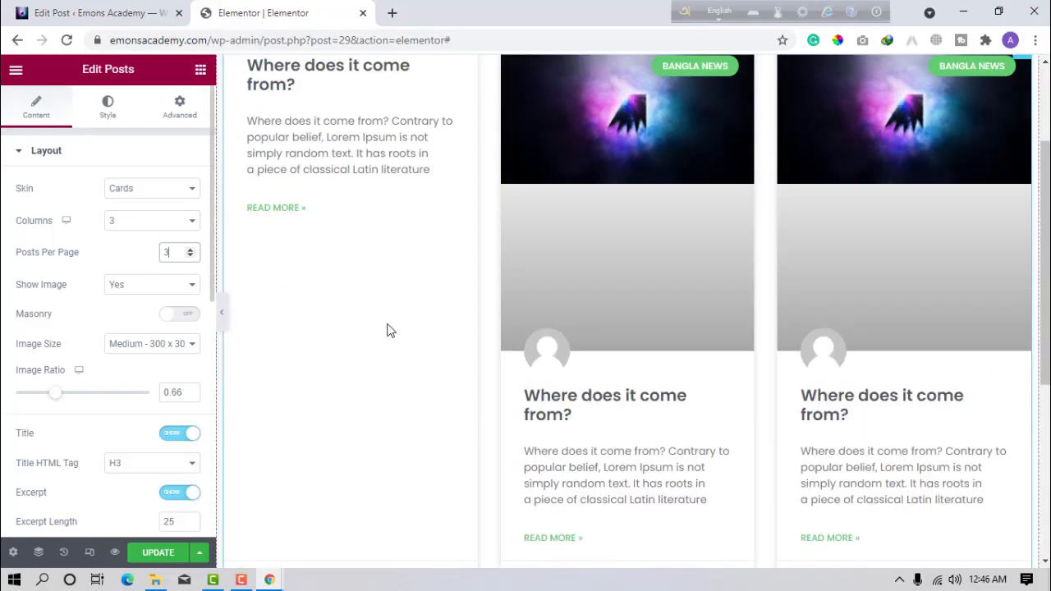
{"action": "left_click", "coordinate": [167, 290]}
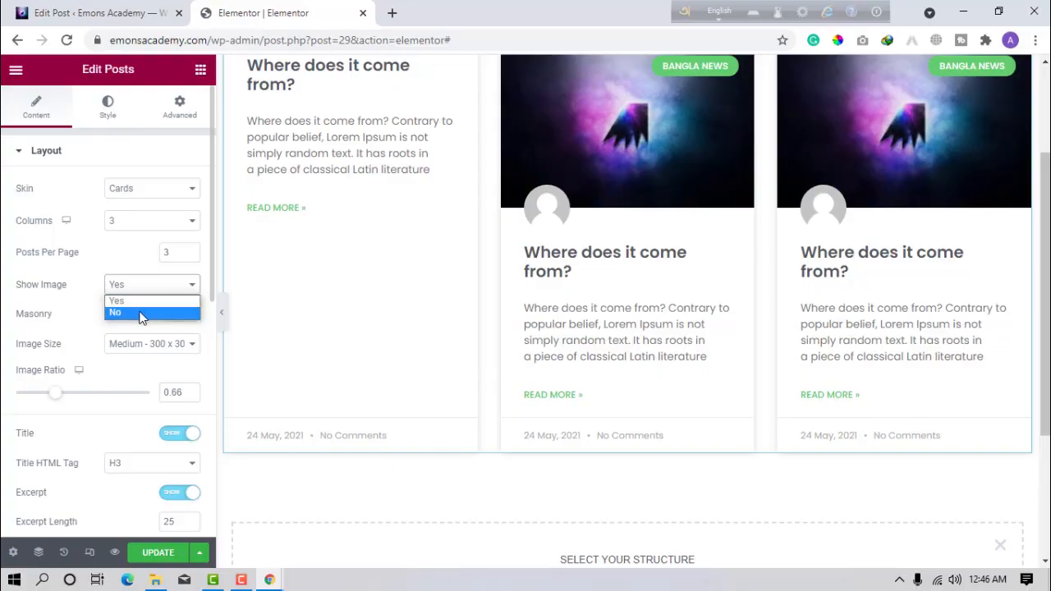
{"action": "left_click", "coordinate": [93, 280]}
{"action": "left_click", "coordinate": [127, 345]}
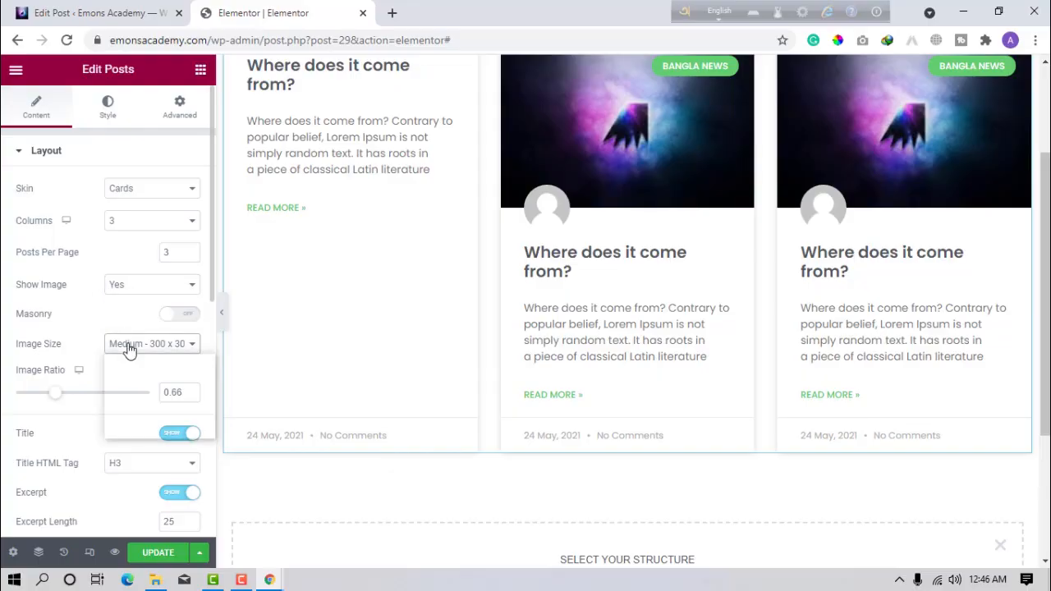
{"action": "left_click", "coordinate": [100, 310]}
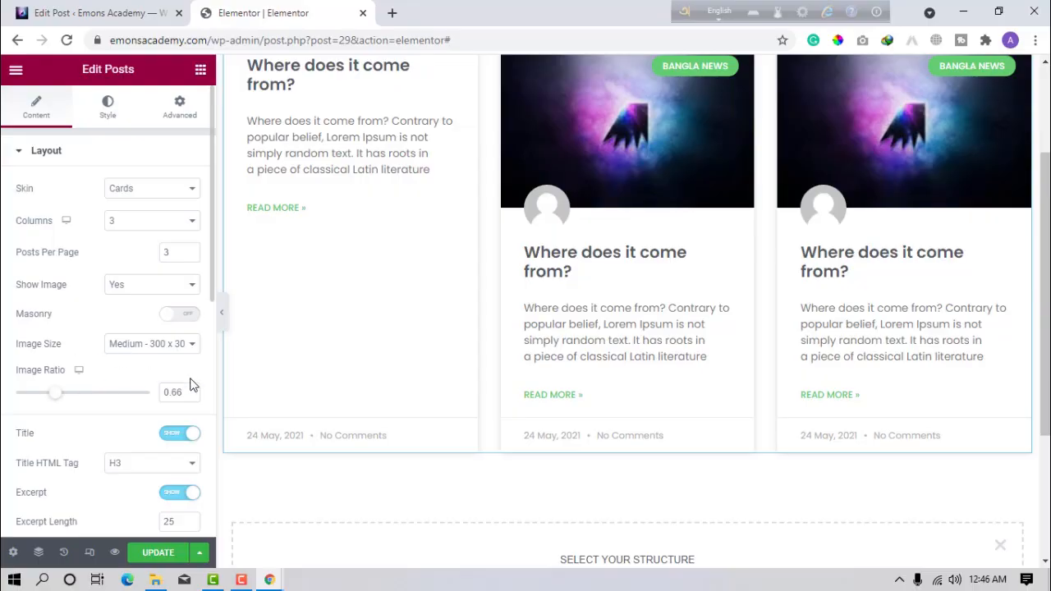
Step: Set the excerpt length of the post cards to 50 and look over the resulting text
{"action": "scroll", "coordinate": [180, 436], "scroll_direction": "down", "scroll_amount": 1}
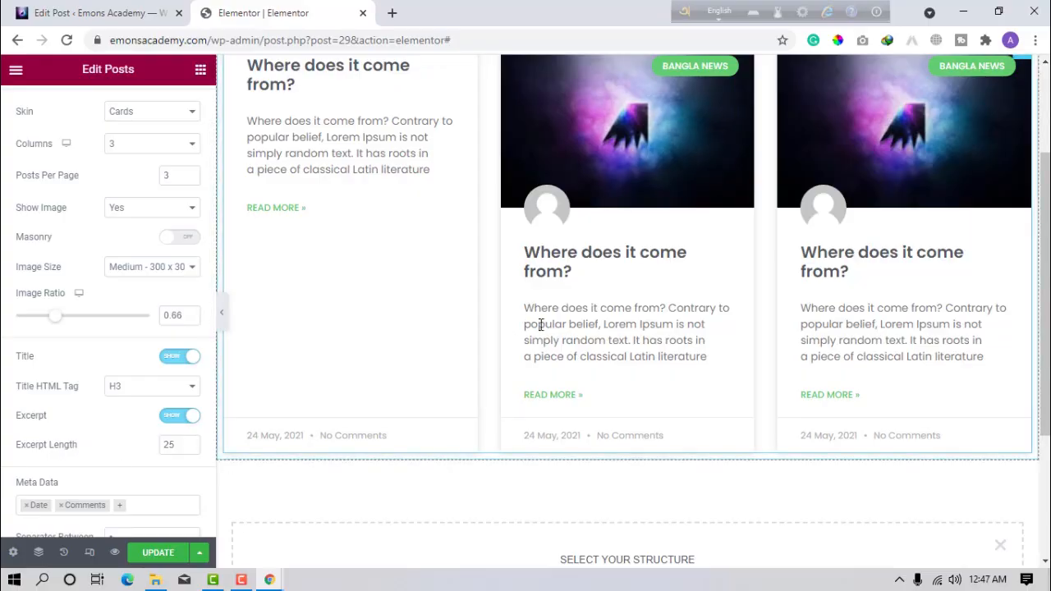
{"action": "left_click_drag", "start_coordinate": [529, 308], "coordinate": [527, 201]}
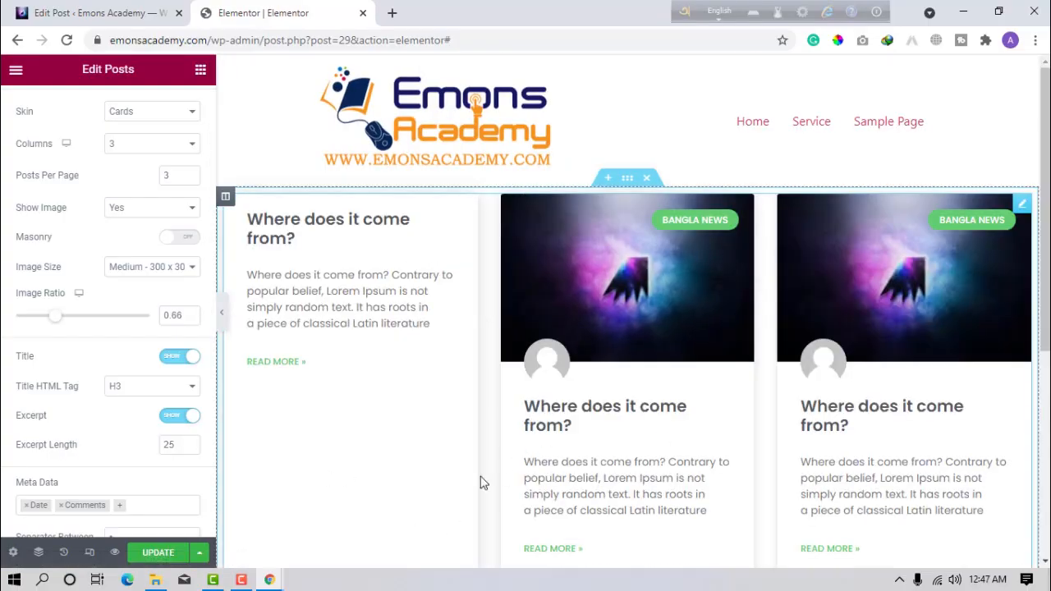
{"action": "double_click", "coordinate": [182, 444]}
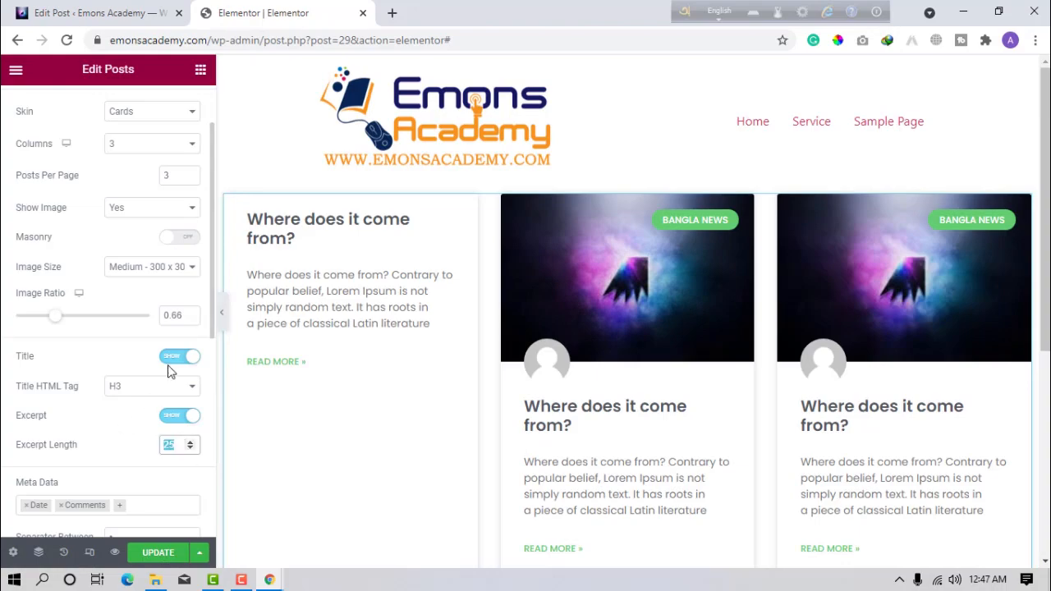
{"action": "type", "text": "50"}
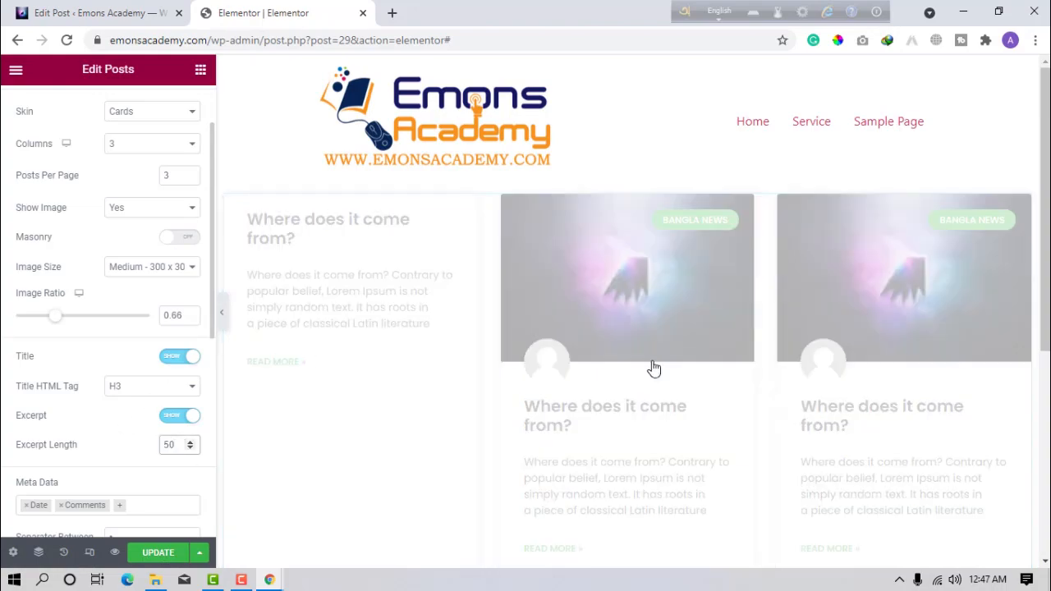
{"action": "scroll", "coordinate": [819, 480], "scroll_direction": "down", "scroll_amount": 3}
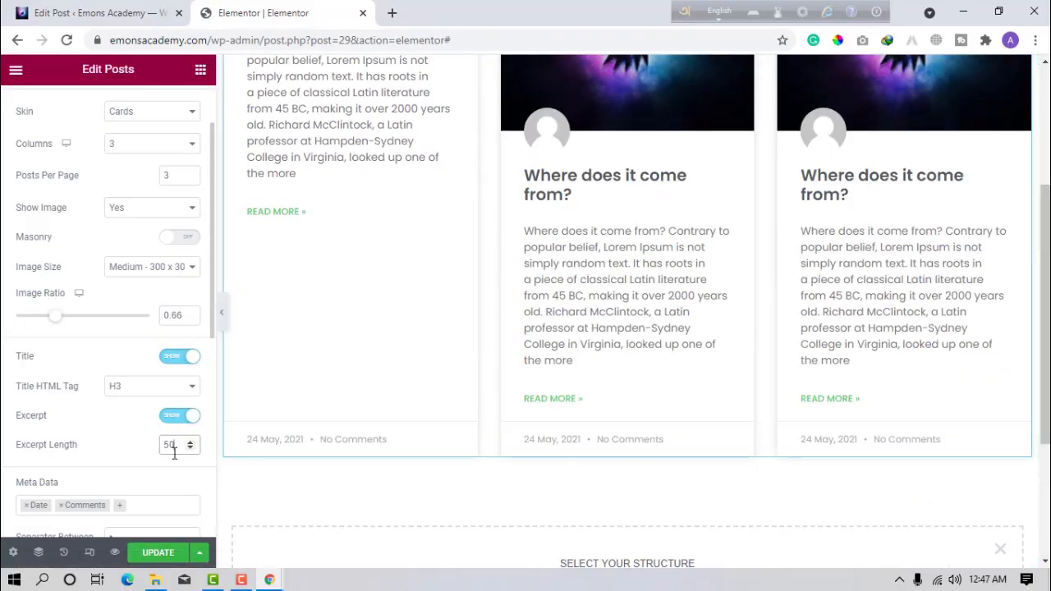
Step: Check which meta data entries can be shown on the post cards
{"action": "scroll", "coordinate": [173, 448], "scroll_direction": "down", "scroll_amount": 2}
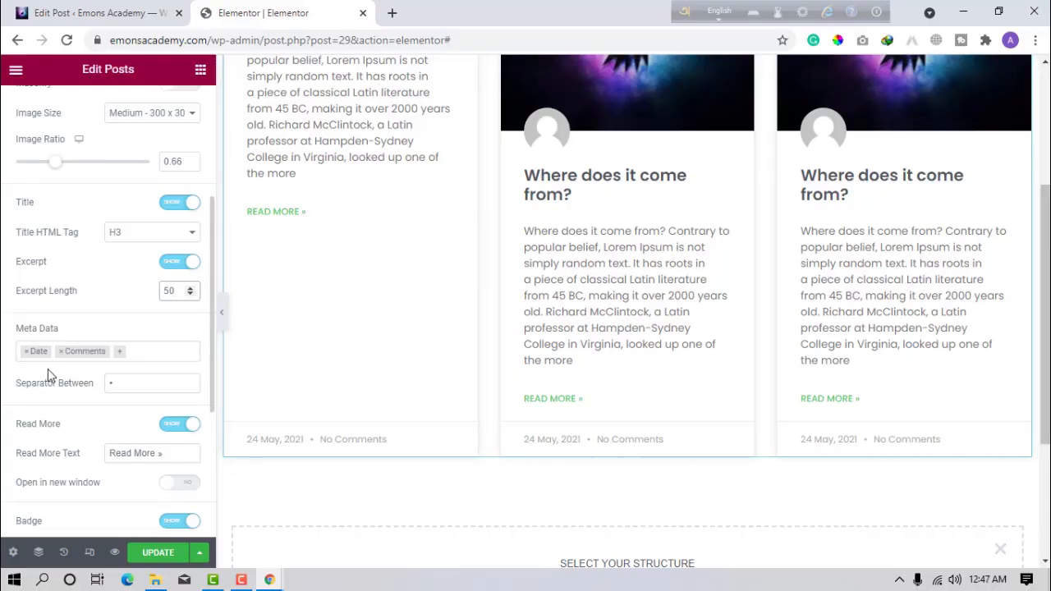
{"action": "left_click", "coordinate": [125, 357]}
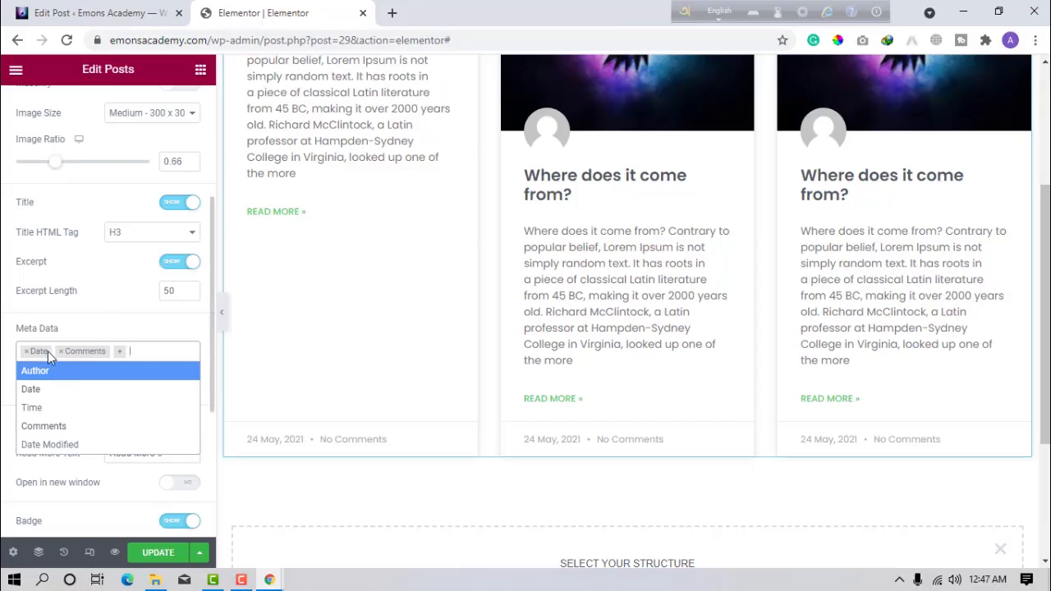
{"action": "left_click", "coordinate": [4, 341]}
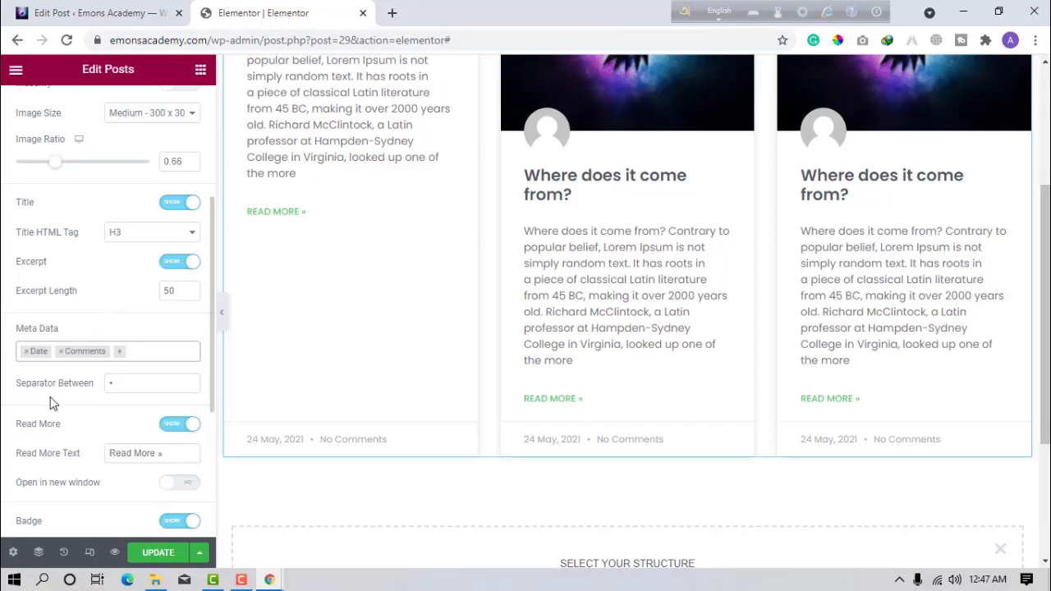
Step: Make the Read More links open in a new window and hide the avatar on the post cards
{"action": "scroll", "coordinate": [149, 428], "scroll_direction": "down", "scroll_amount": 1}
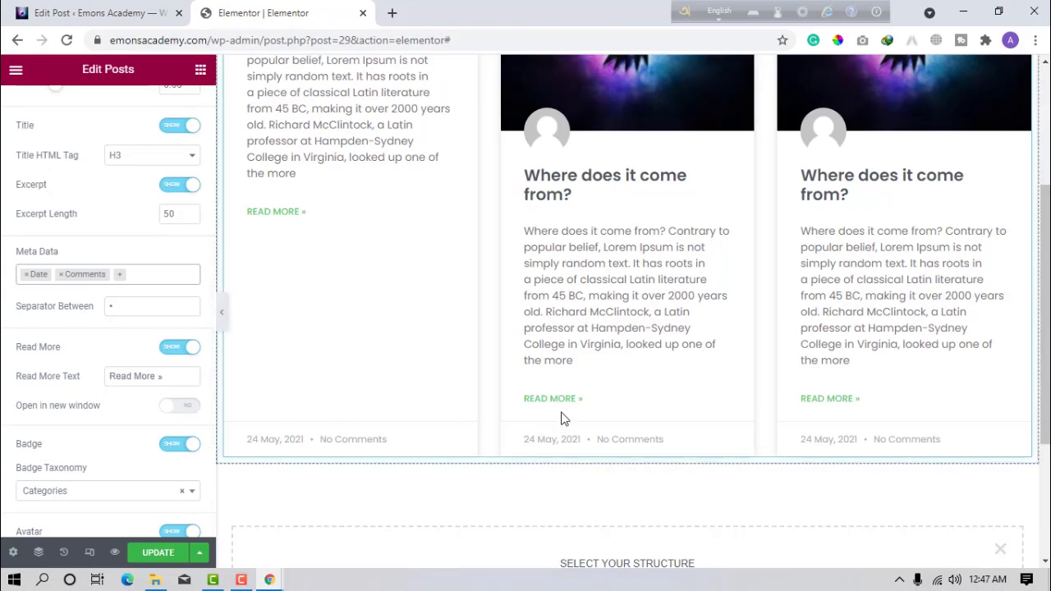
{"action": "left_click", "coordinate": [182, 408]}
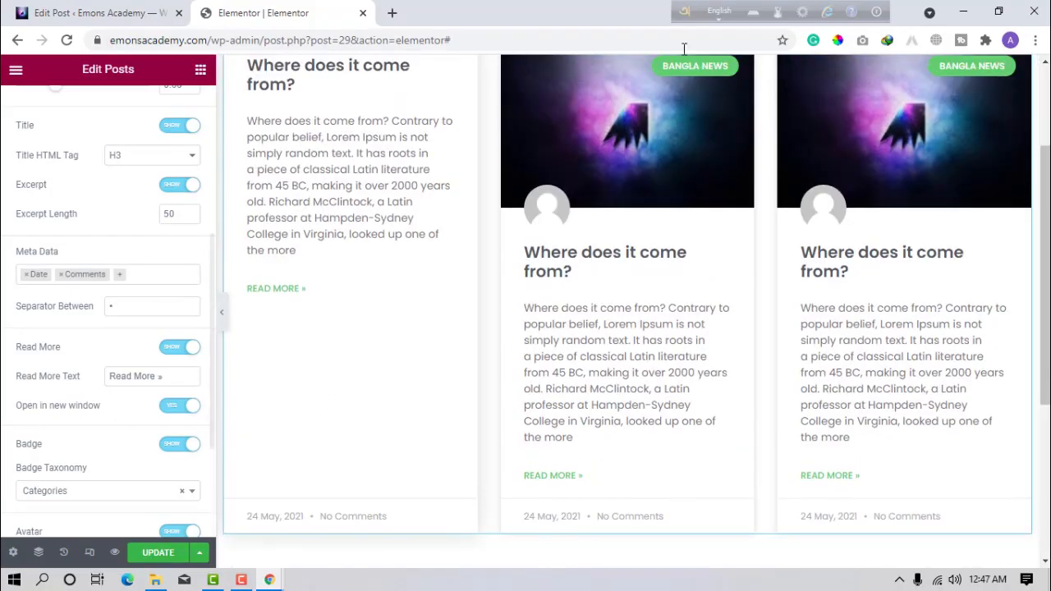
{"action": "scroll", "coordinate": [443, 115], "scroll_direction": "up", "scroll_amount": 1}
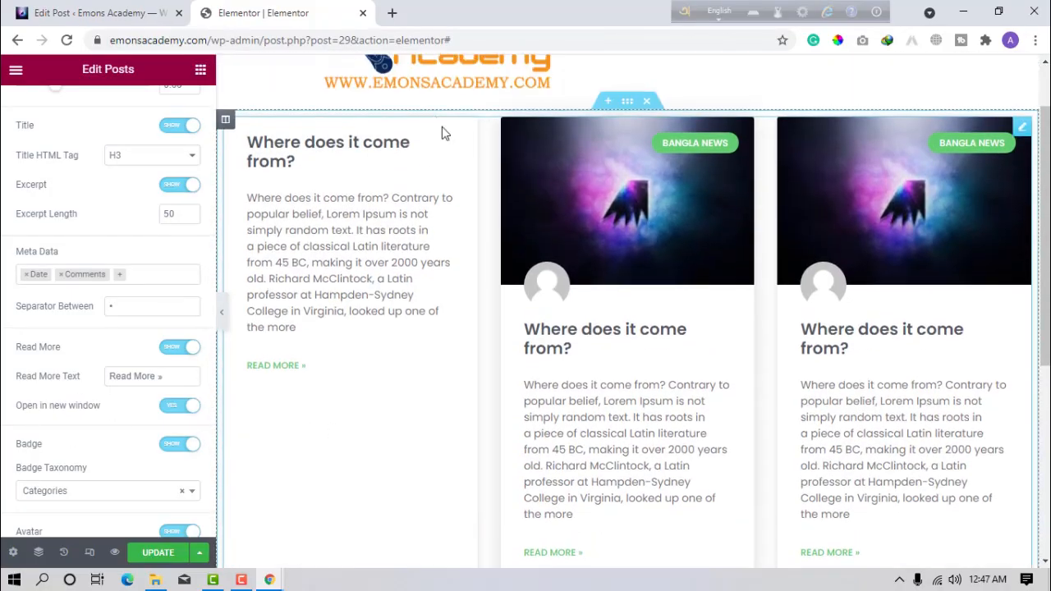
{"action": "scroll", "coordinate": [143, 476], "scroll_direction": "down", "scroll_amount": 3}
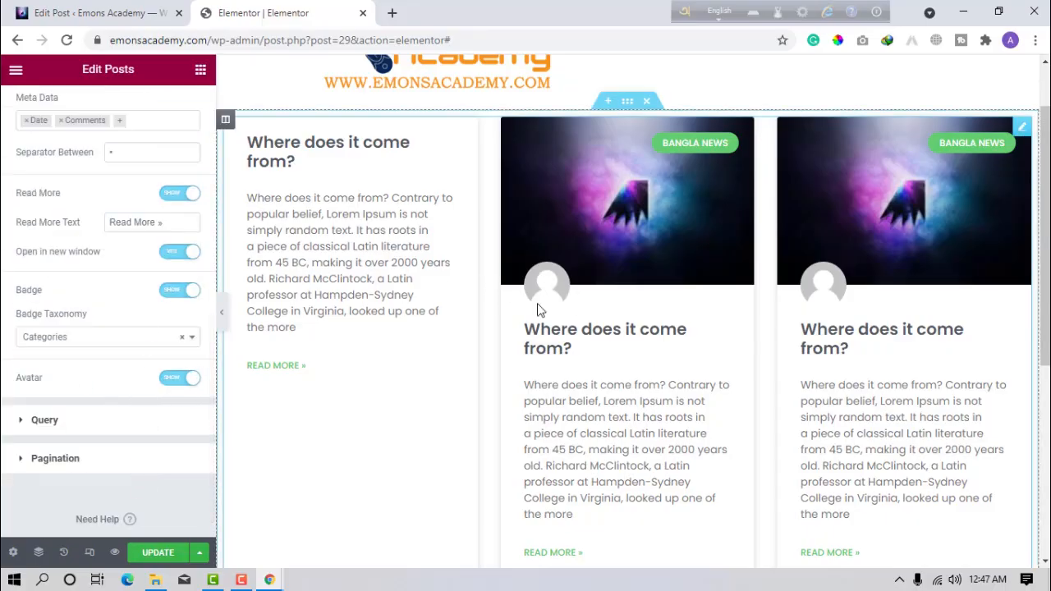
{"action": "left_click", "coordinate": [179, 379]}
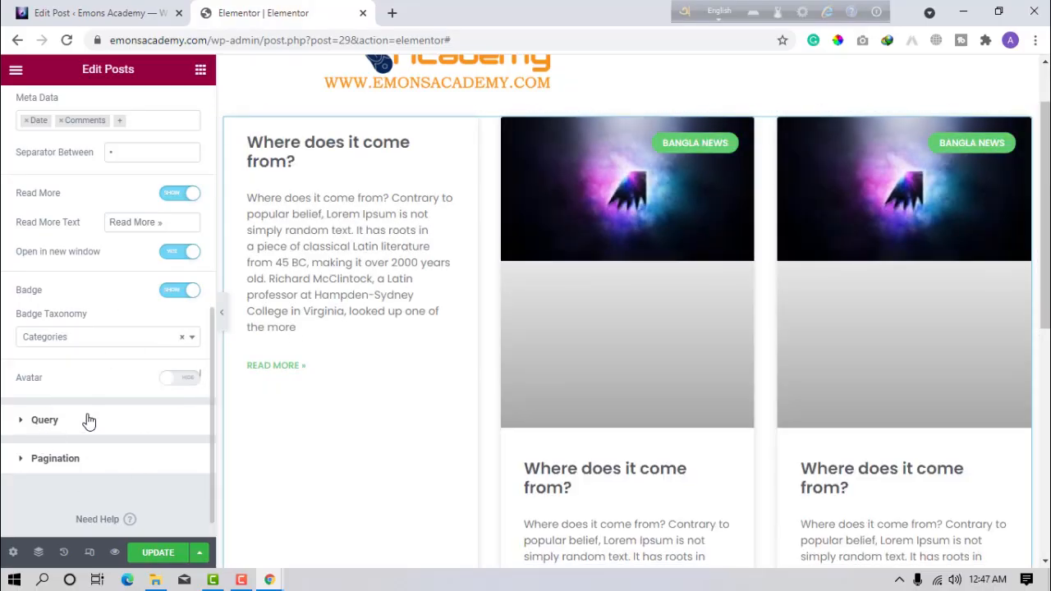
Step: Examine the Posts widget's query settings, including the include filter and the date, order-by and sort order choices
{"action": "left_click", "coordinate": [24, 422]}
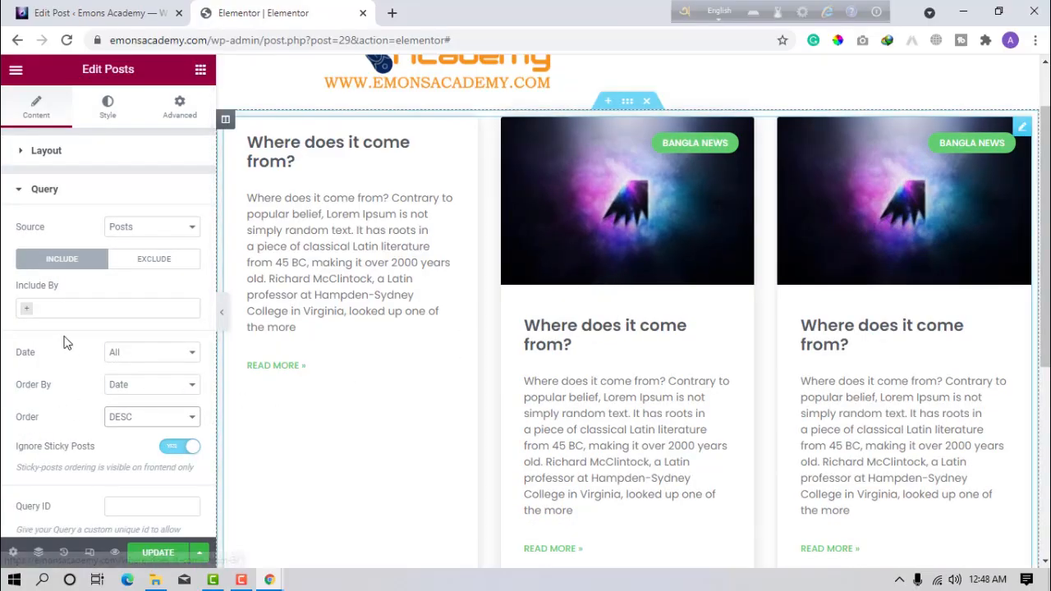
{"action": "left_click", "coordinate": [24, 315]}
{"action": "left_click", "coordinate": [5, 327]}
{"action": "left_click", "coordinate": [123, 355]}
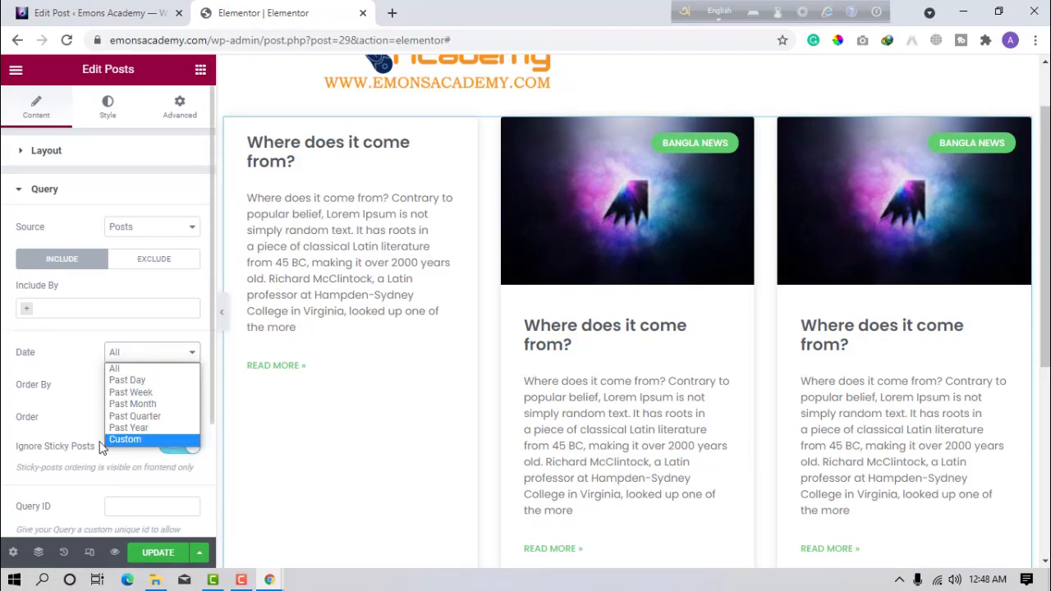
{"action": "left_click", "coordinate": [2, 361]}
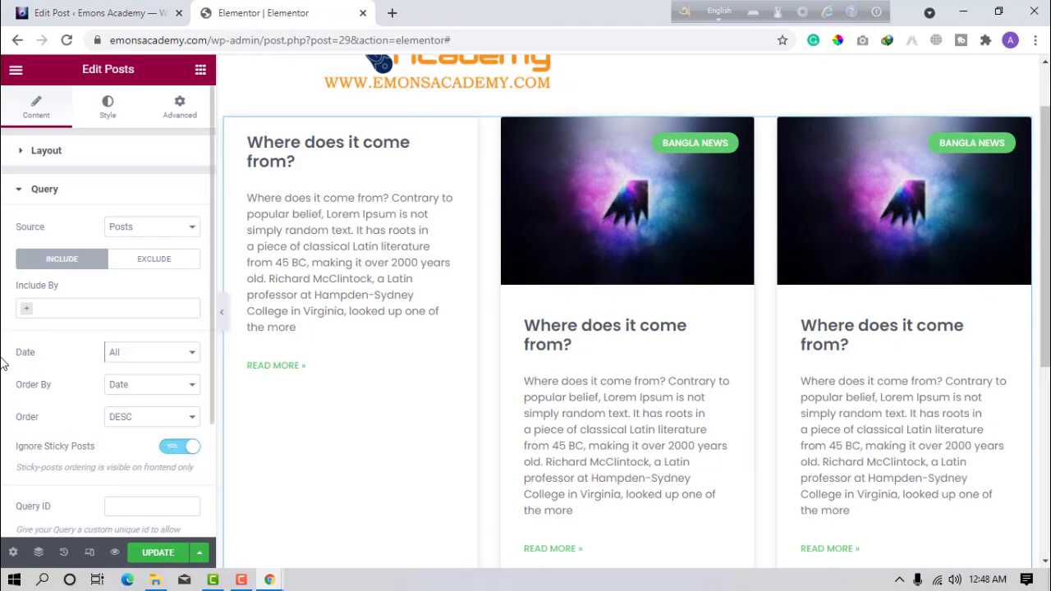
{"action": "left_click", "coordinate": [127, 391]}
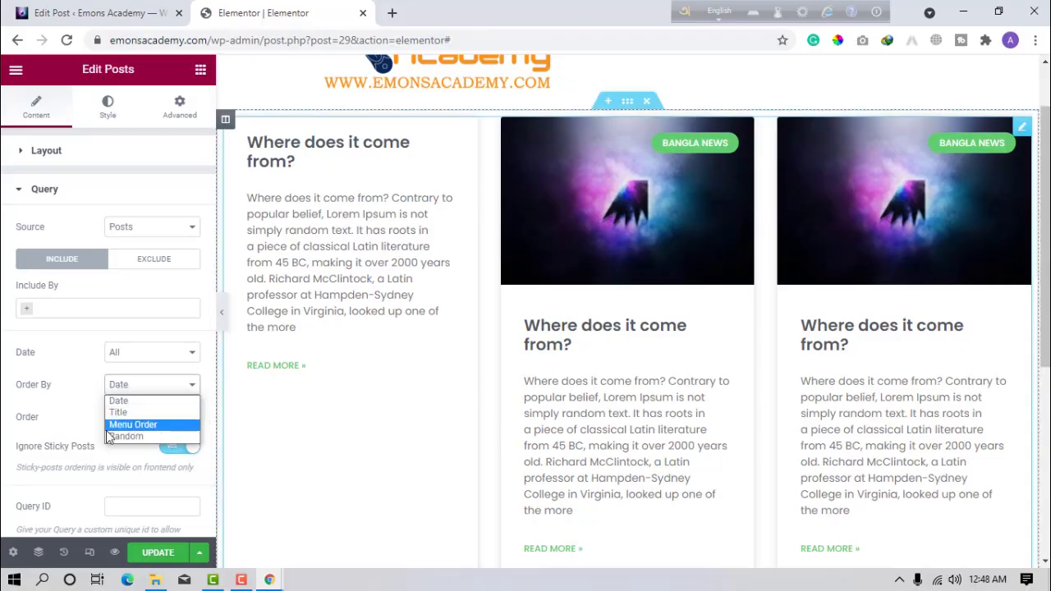
{"action": "left_click", "coordinate": [2, 415]}
{"action": "left_click", "coordinate": [115, 419]}
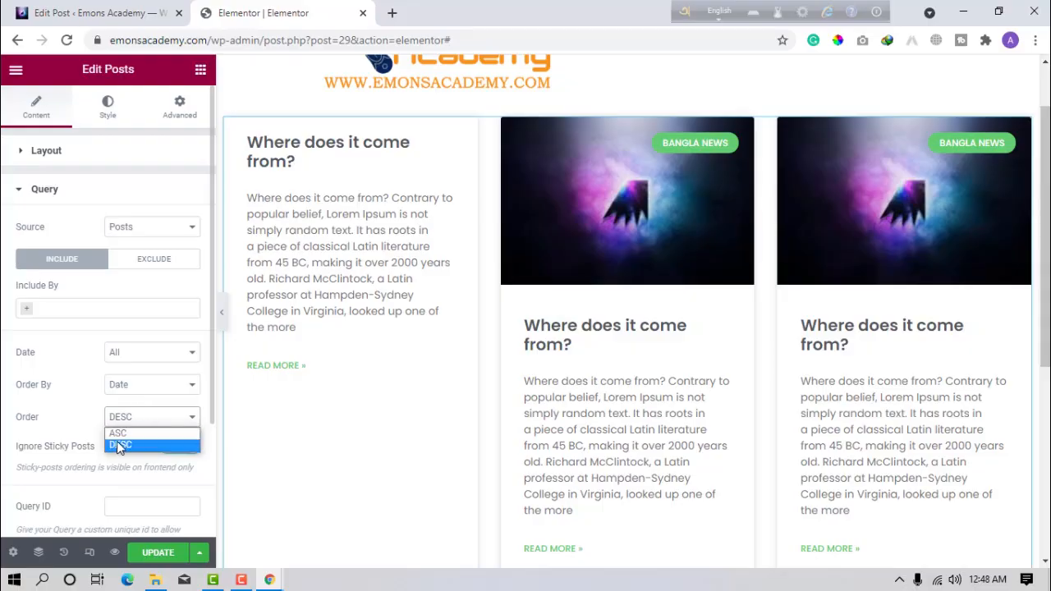
{"action": "left_click", "coordinate": [59, 366]}
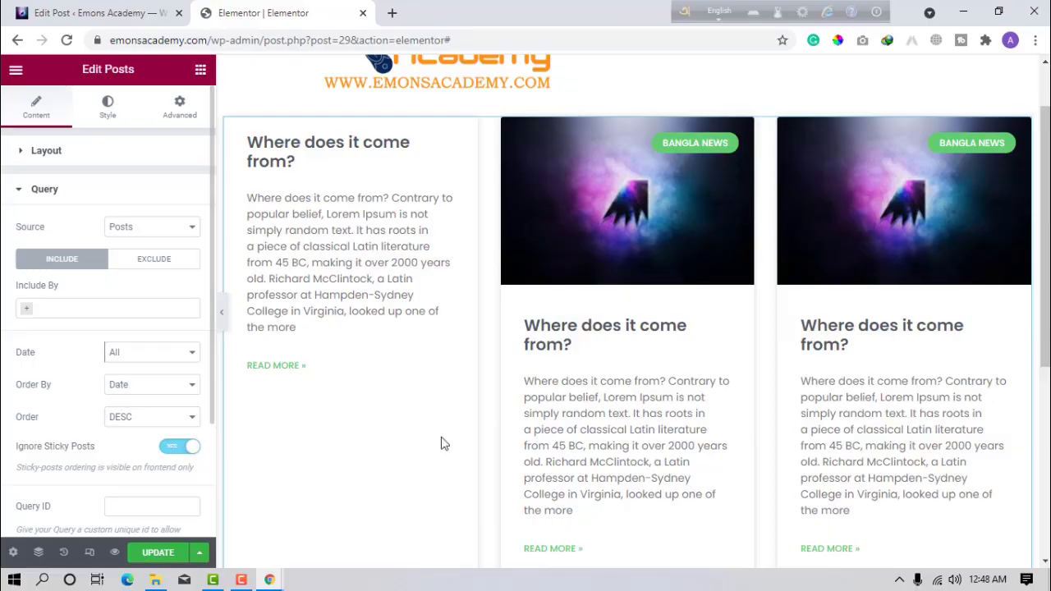
Step: Review the Posts widget's pagination choices and its layout and card styling options
{"action": "scroll", "coordinate": [371, 443], "scroll_direction": "down", "scroll_amount": 2}
{"action": "scroll", "coordinate": [556, 436], "scroll_direction": "up", "scroll_amount": 1}
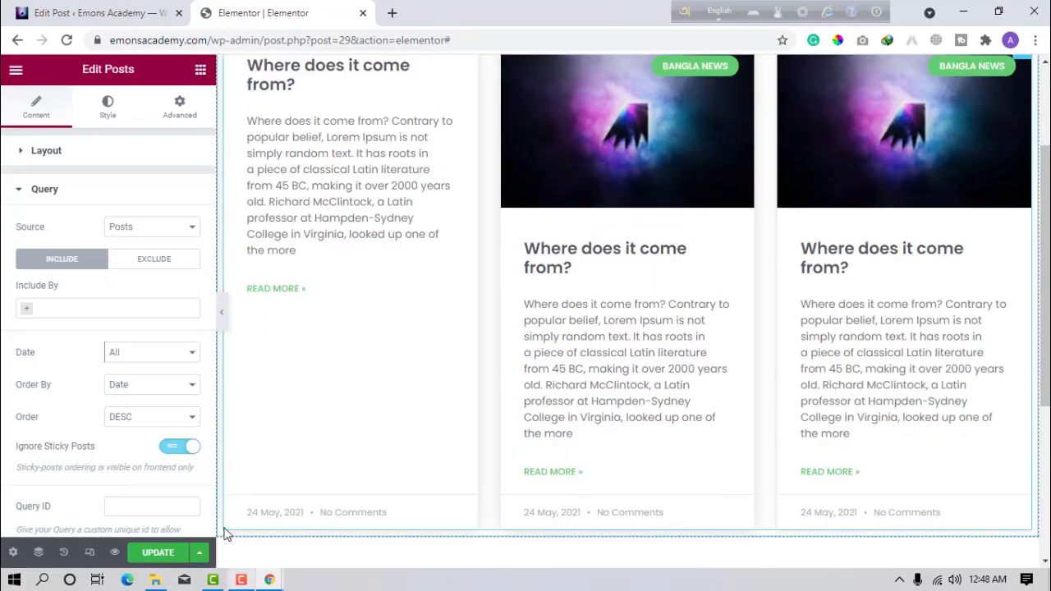
{"action": "scroll", "coordinate": [88, 506], "scroll_direction": "down", "scroll_amount": 1}
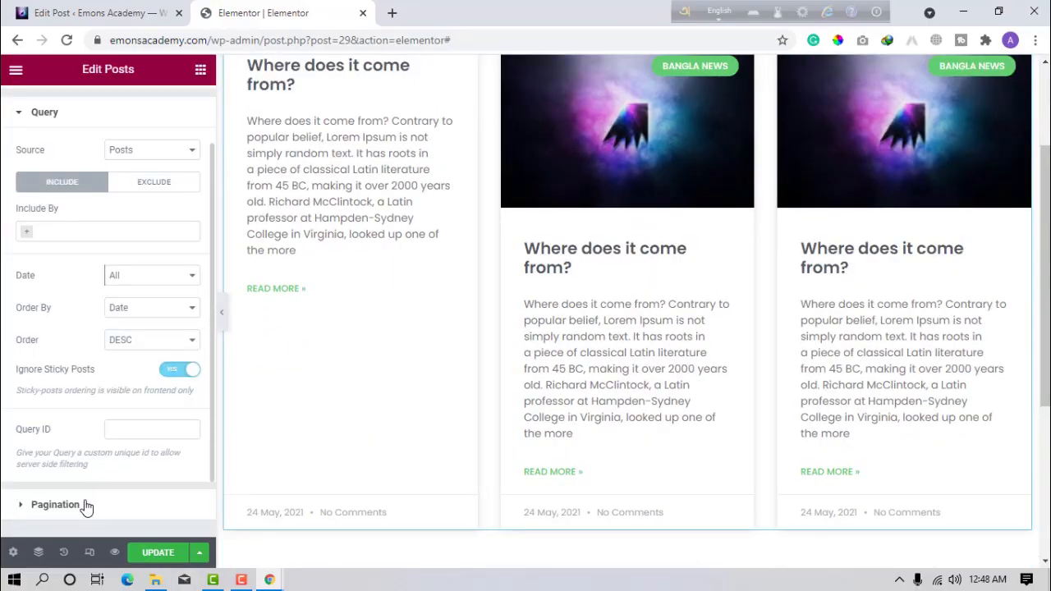
{"action": "left_click", "coordinate": [64, 504]}
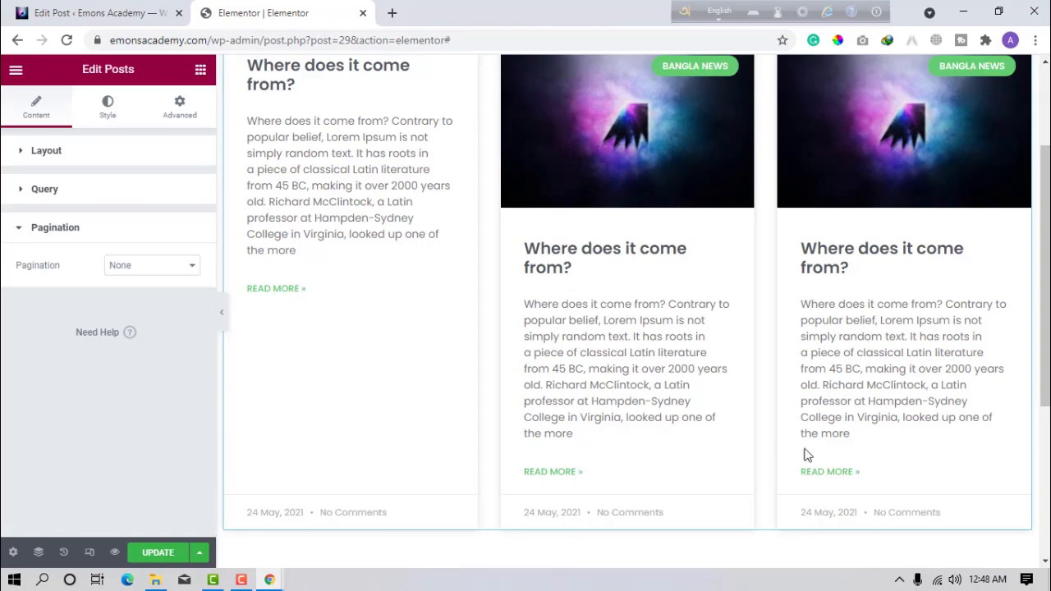
{"action": "left_click", "coordinate": [145, 266]}
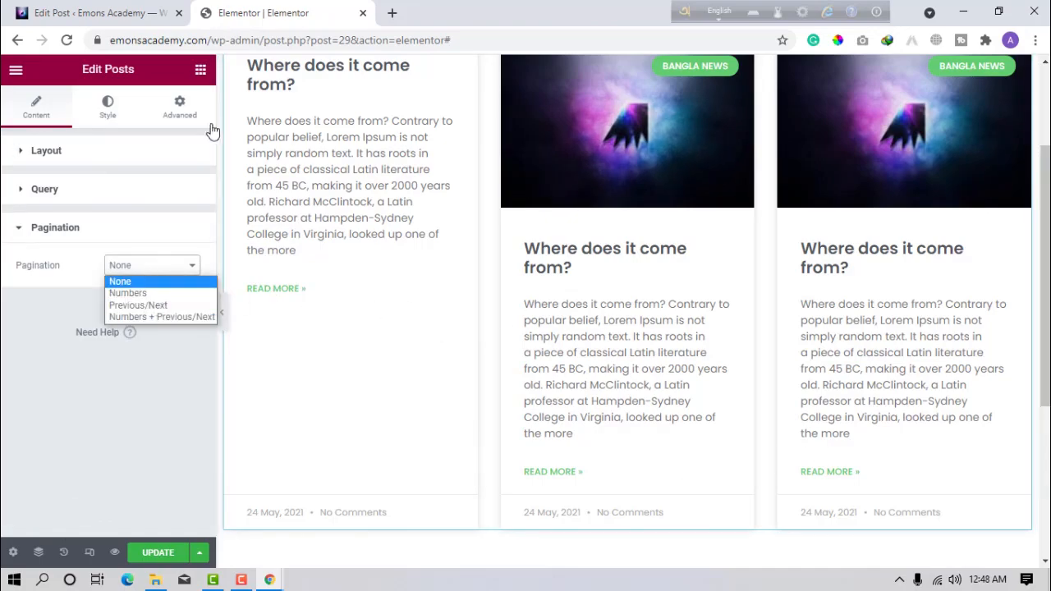
{"action": "left_click", "coordinate": [107, 109]}
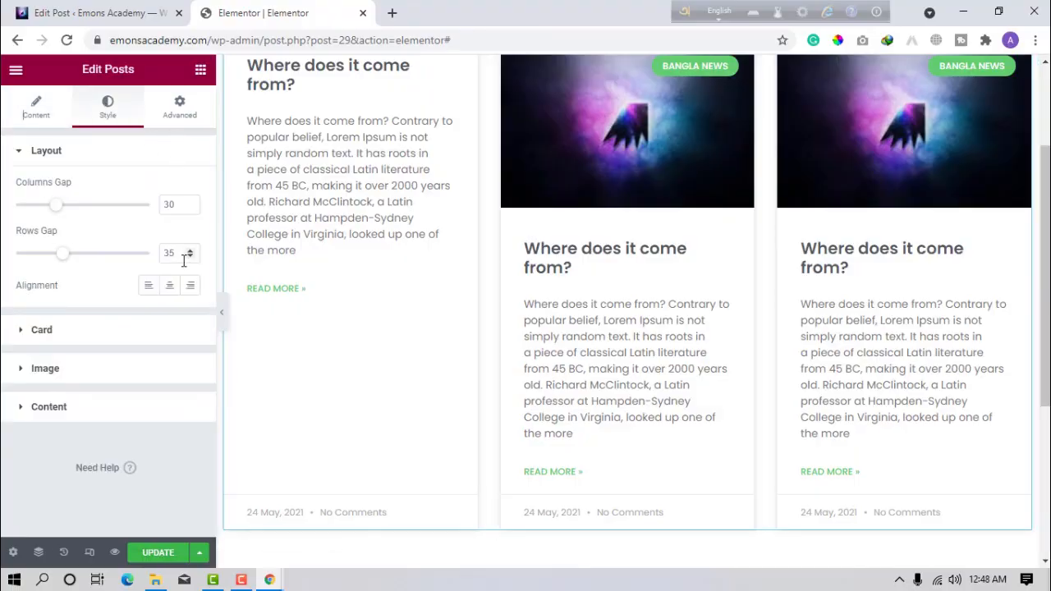
{"action": "left_click", "coordinate": [134, 330]}
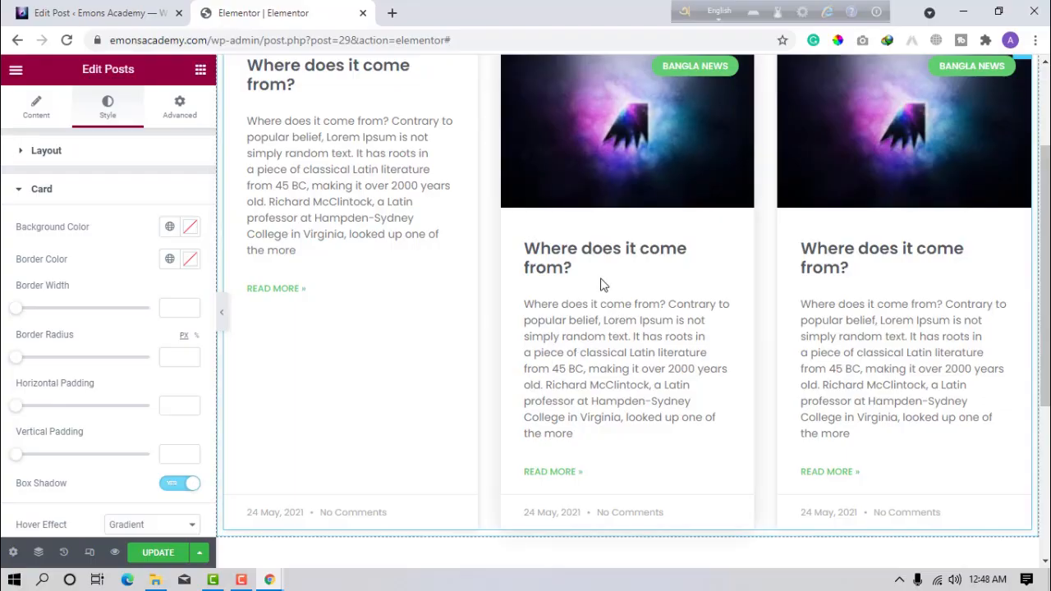
Step: Delete the section holding the Posts widget and add a Portfolio widget to the empty area below the page header
{"action": "scroll", "coordinate": [717, 431], "scroll_direction": "up", "scroll_amount": 2}
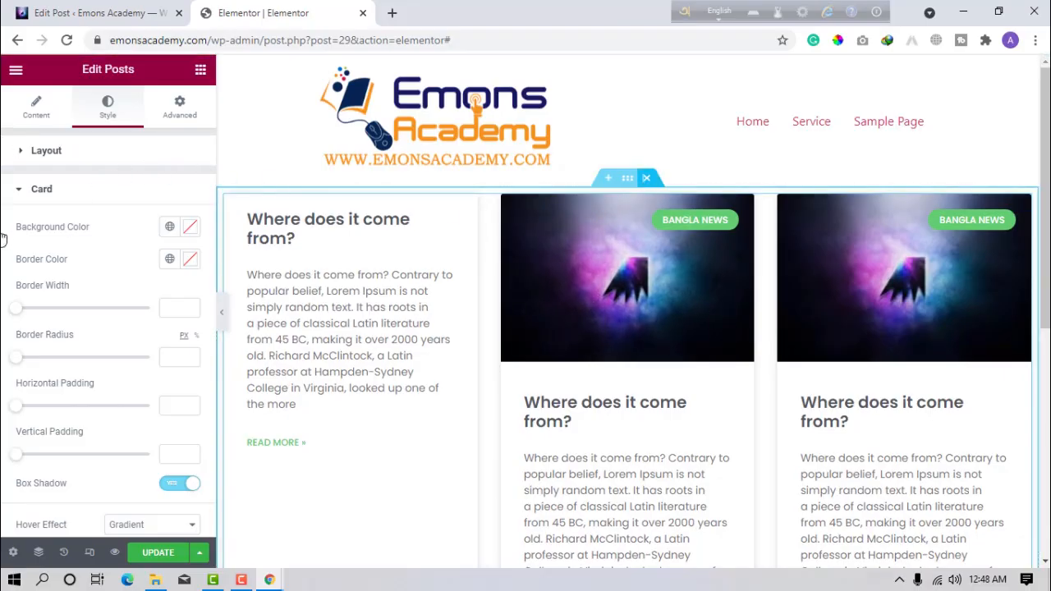
{"action": "scroll", "coordinate": [170, 357], "scroll_direction": "down", "scroll_amount": 2}
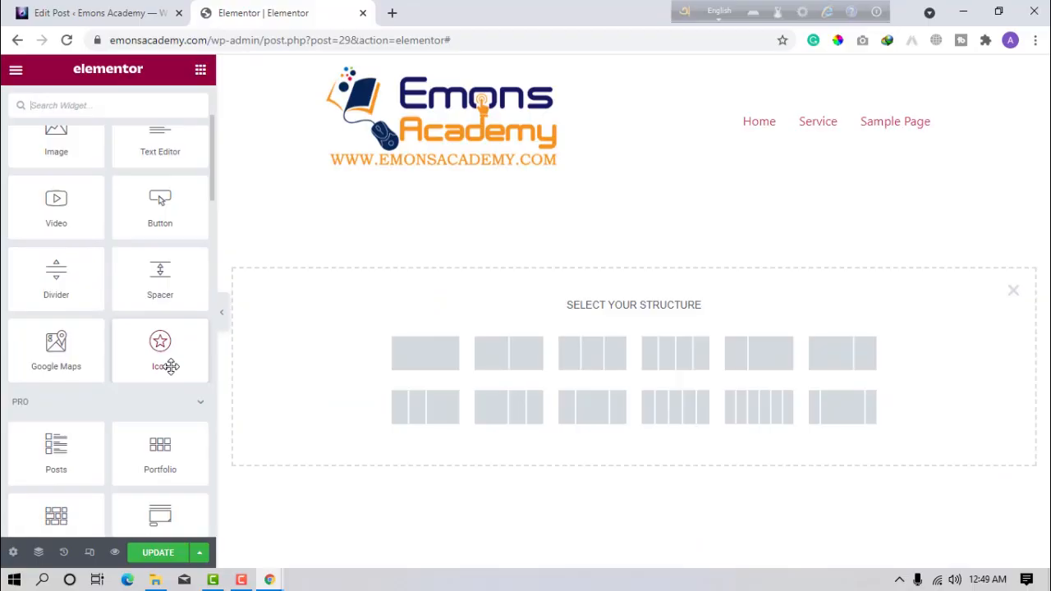
{"action": "left_click_drag", "start_coordinate": [154, 462], "coordinate": [574, 336]}
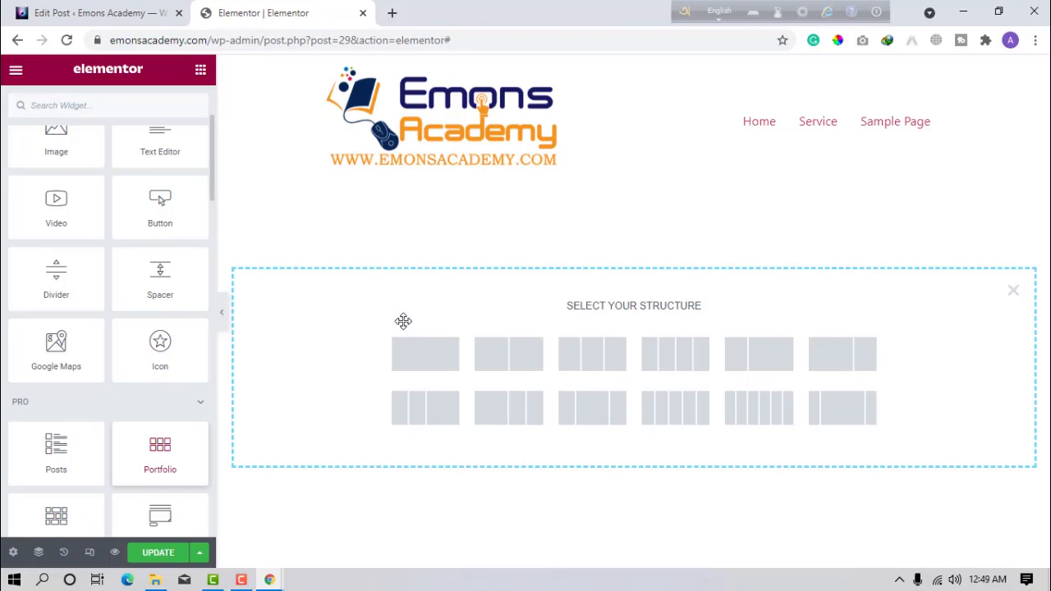
{"action": "left_click_drag", "start_coordinate": [403, 321], "coordinate": [397, 331]}
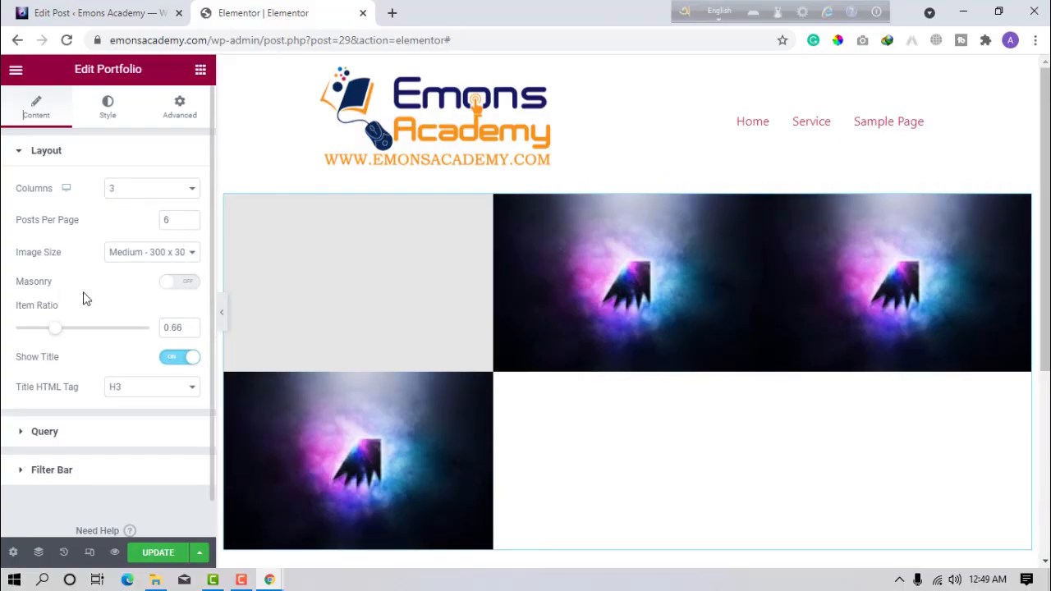
Step: Turn on masonry for the Portfolio widget and open its query settings
{"action": "left_click", "coordinate": [184, 283]}
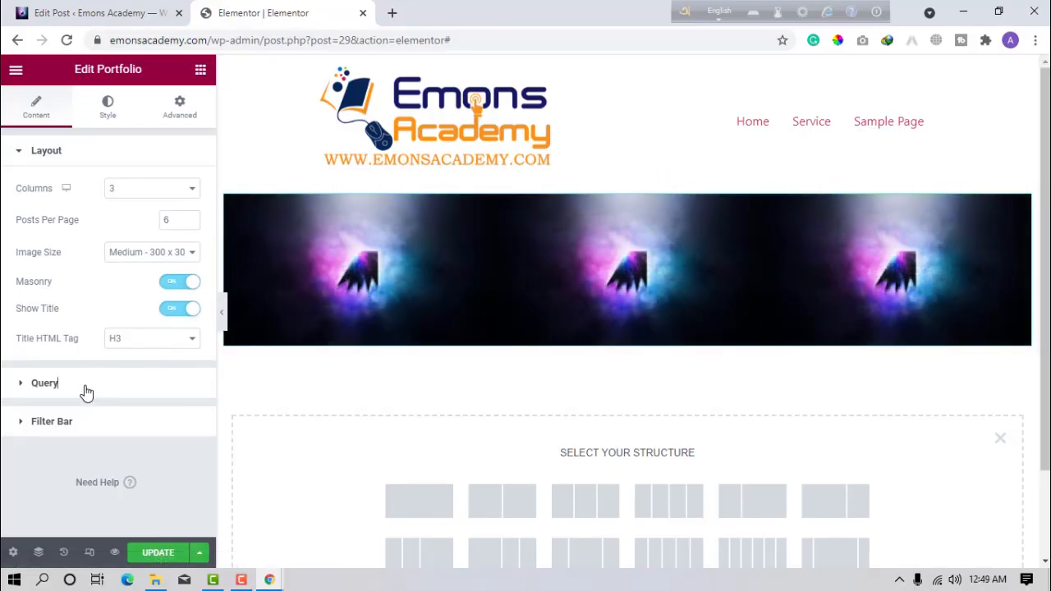
{"action": "left_click", "coordinate": [87, 390]}
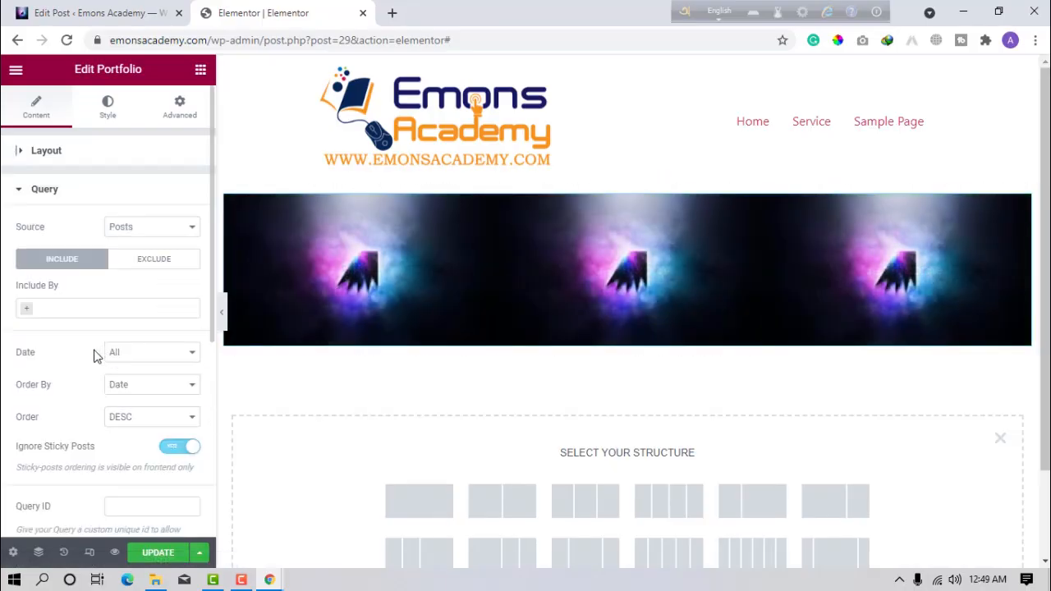
Step: Try Manual Selection as the Portfolio widget's query source and set the source back to Posts
{"action": "left_click", "coordinate": [153, 235]}
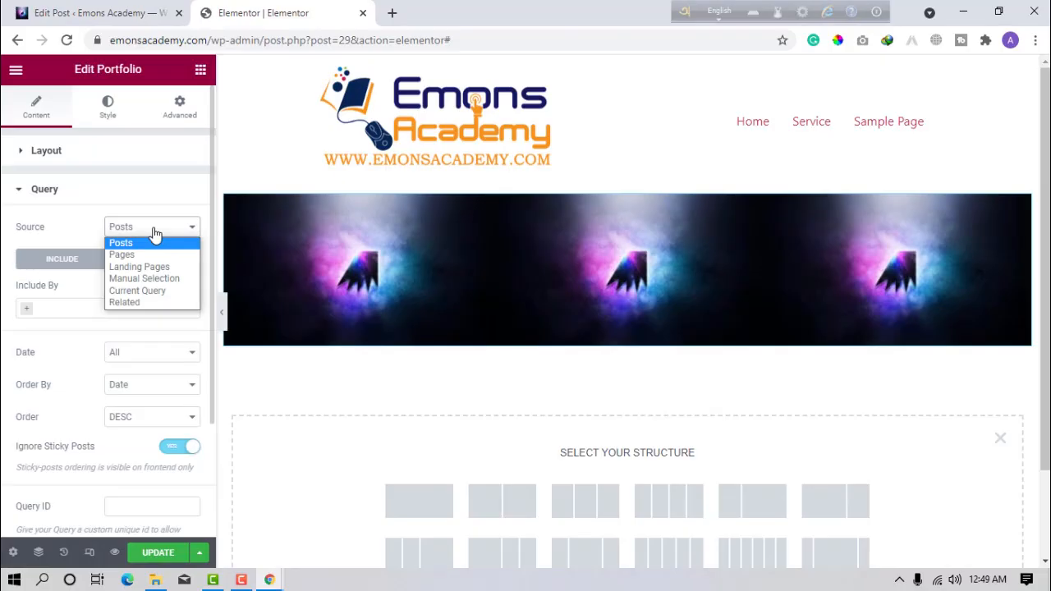
{"action": "left_click", "coordinate": [155, 278]}
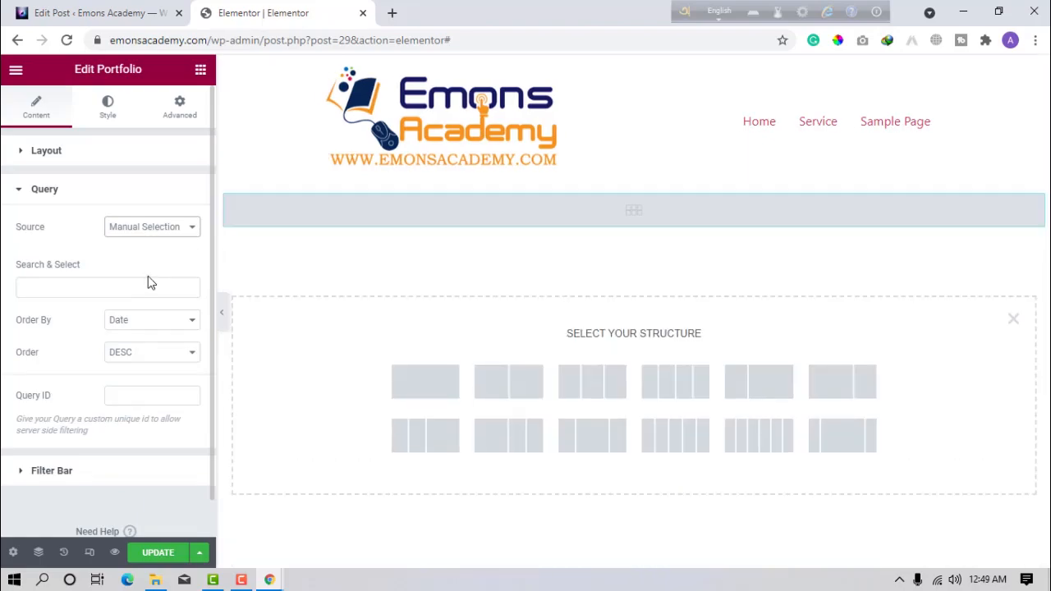
{"action": "left_click", "coordinate": [136, 289]}
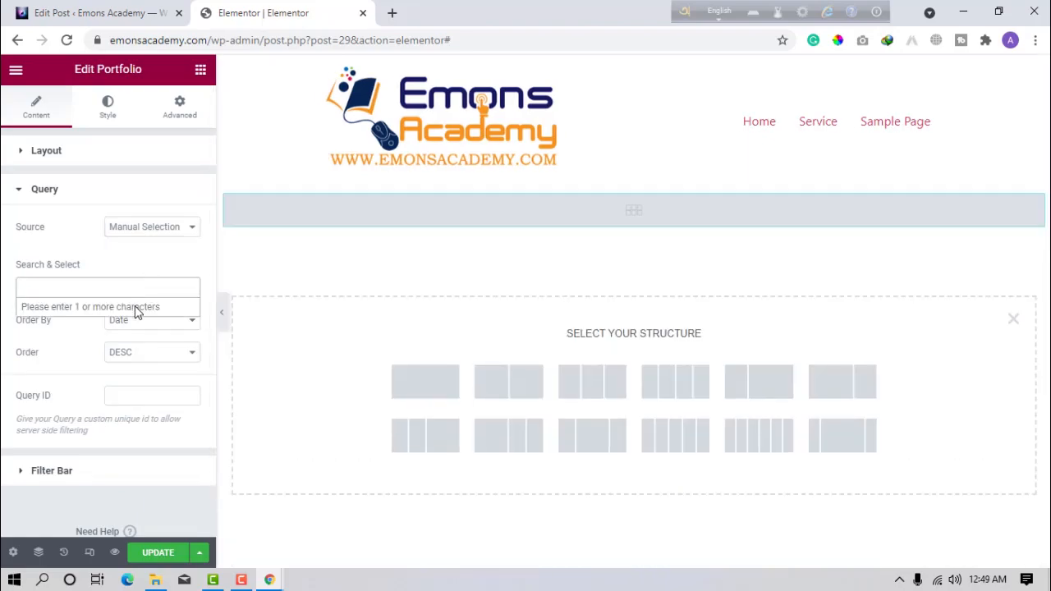
{"action": "left_click", "coordinate": [160, 231]}
{"action": "left_click", "coordinate": [152, 231]}
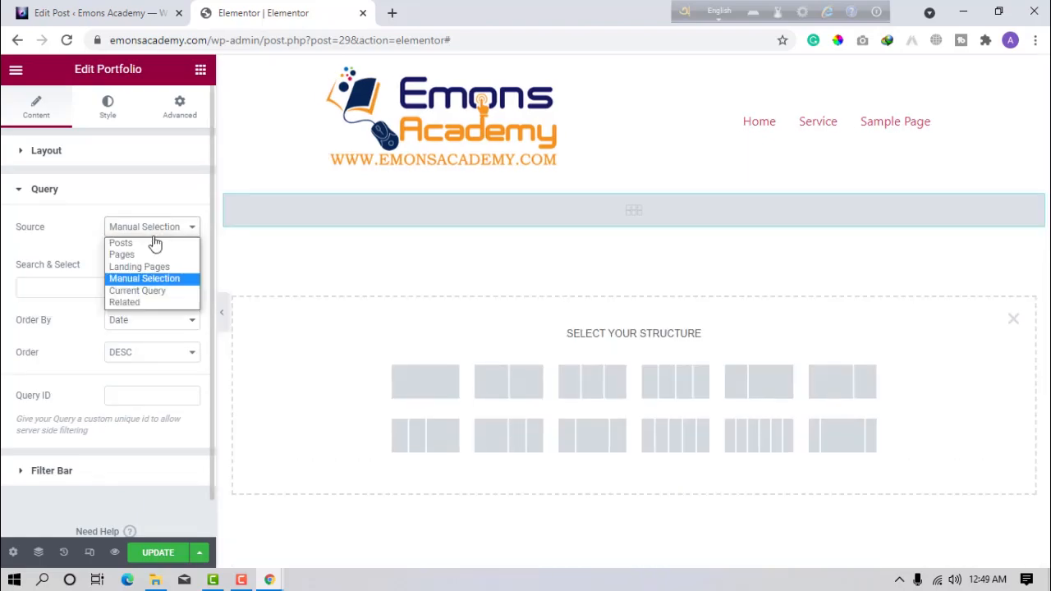
{"action": "left_click", "coordinate": [151, 248]}
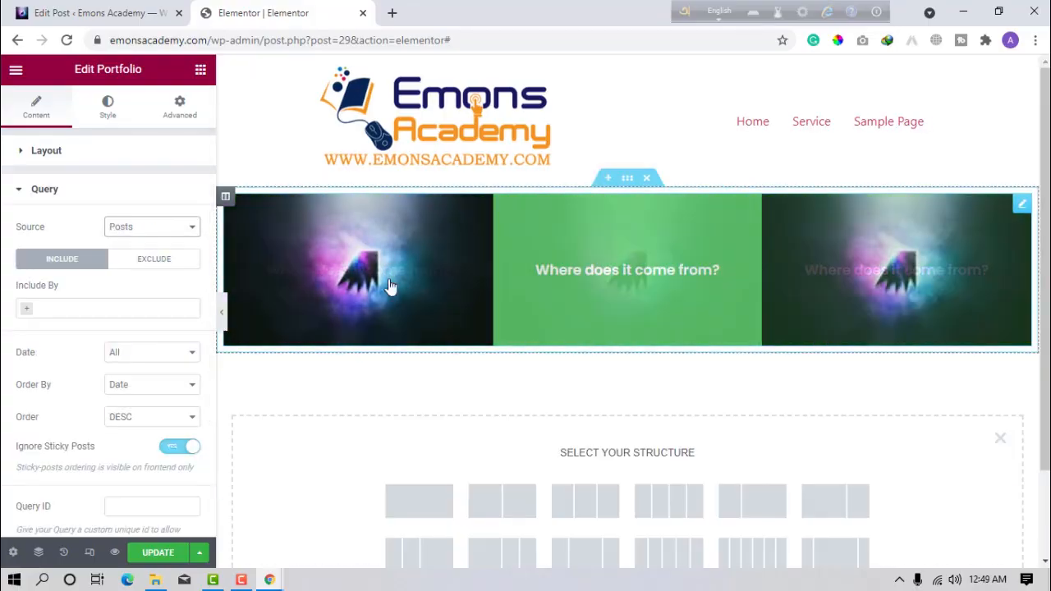
Step: Show the filter bar for the Portfolio widget and set its taxonomy to Tags
{"action": "scroll", "coordinate": [93, 387], "scroll_direction": "down", "scroll_amount": 2}
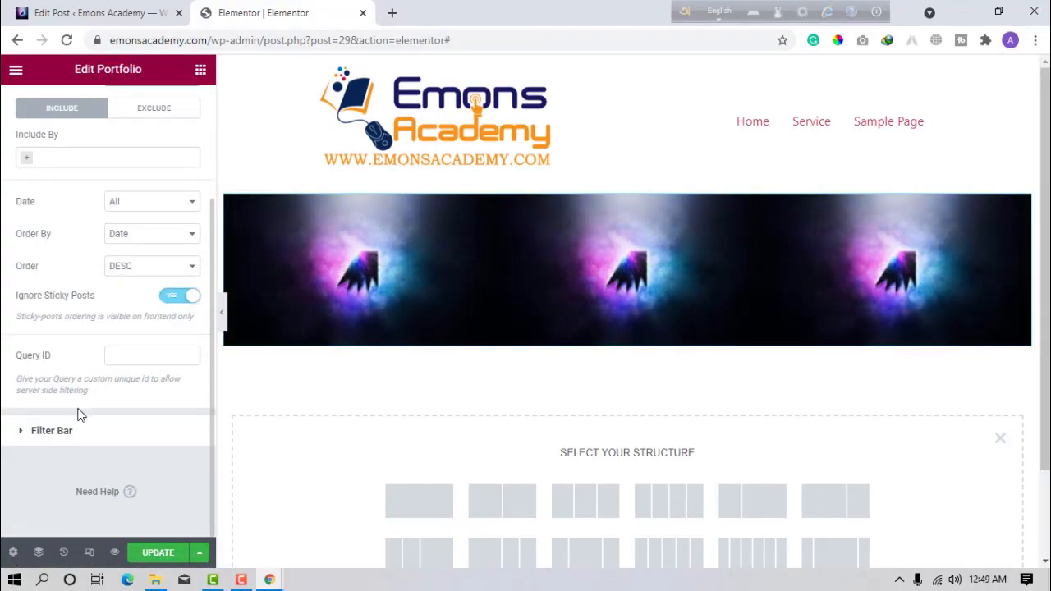
{"action": "left_click", "coordinate": [61, 431]}
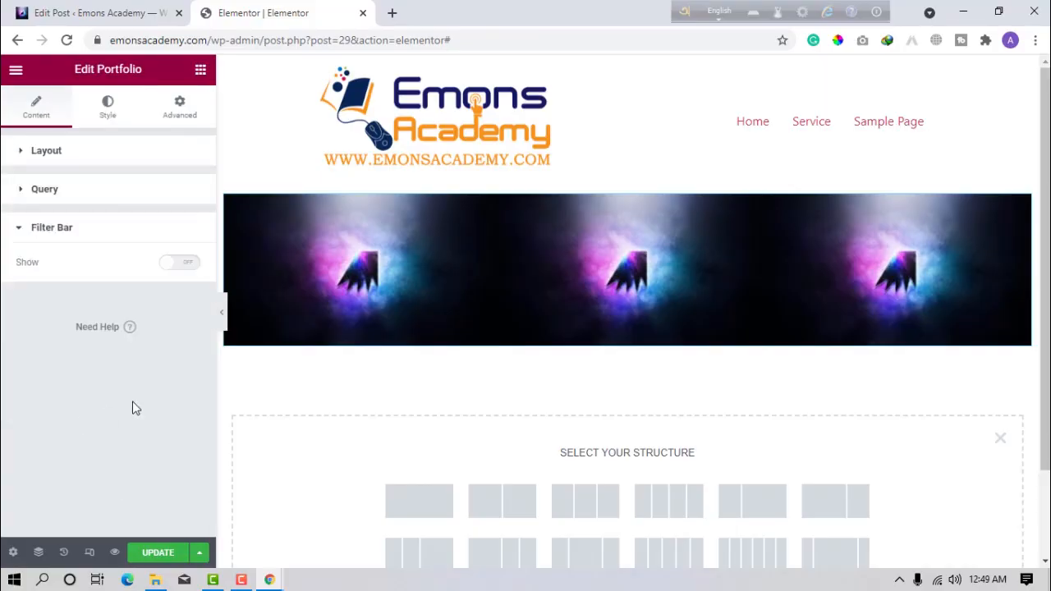
{"action": "left_click", "coordinate": [188, 263]}
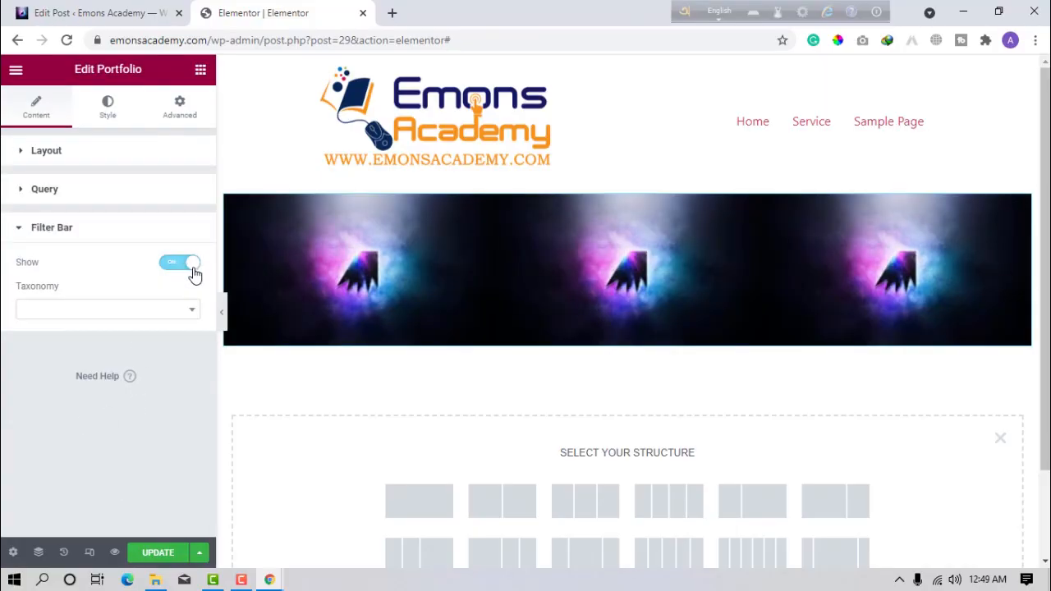
{"action": "left_click", "coordinate": [105, 311]}
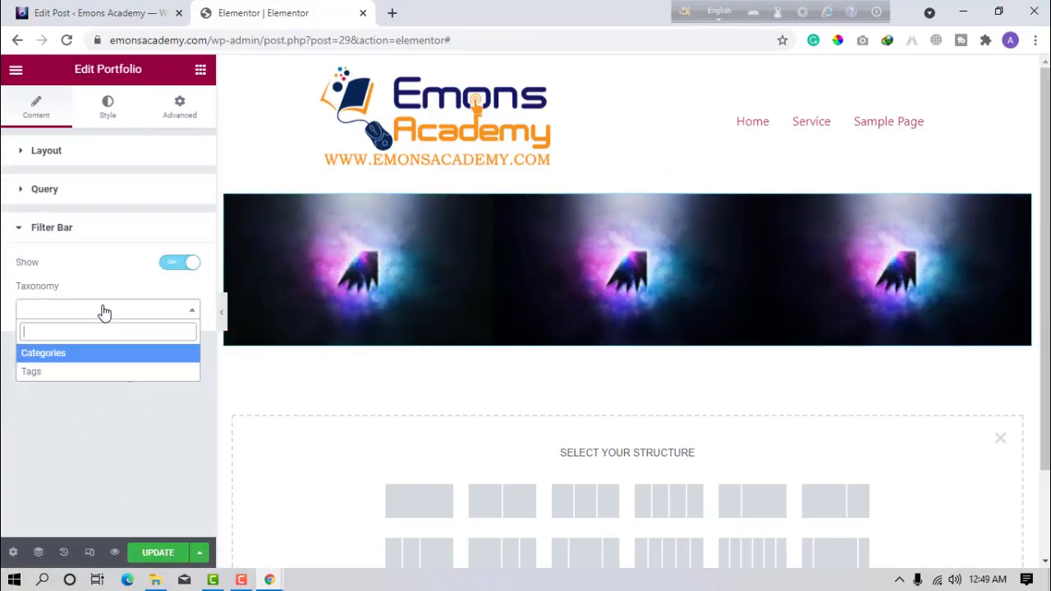
{"action": "left_click", "coordinate": [71, 372]}
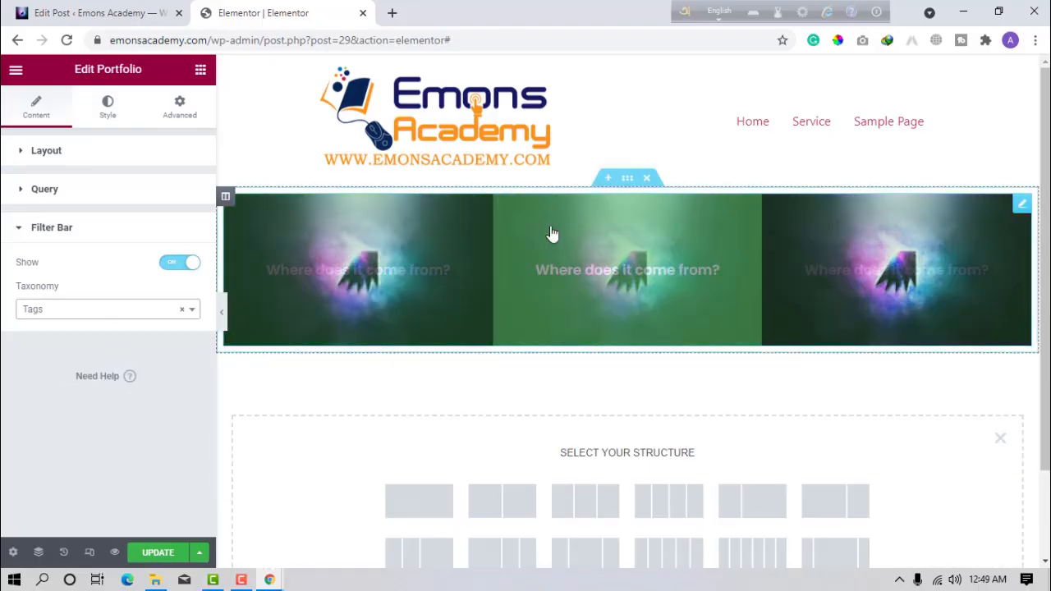
Step: Style the Portfolio items with a columns gap of 19, an empty rows gap and a 10 px border radius on all corners
{"action": "left_click", "coordinate": [105, 115]}
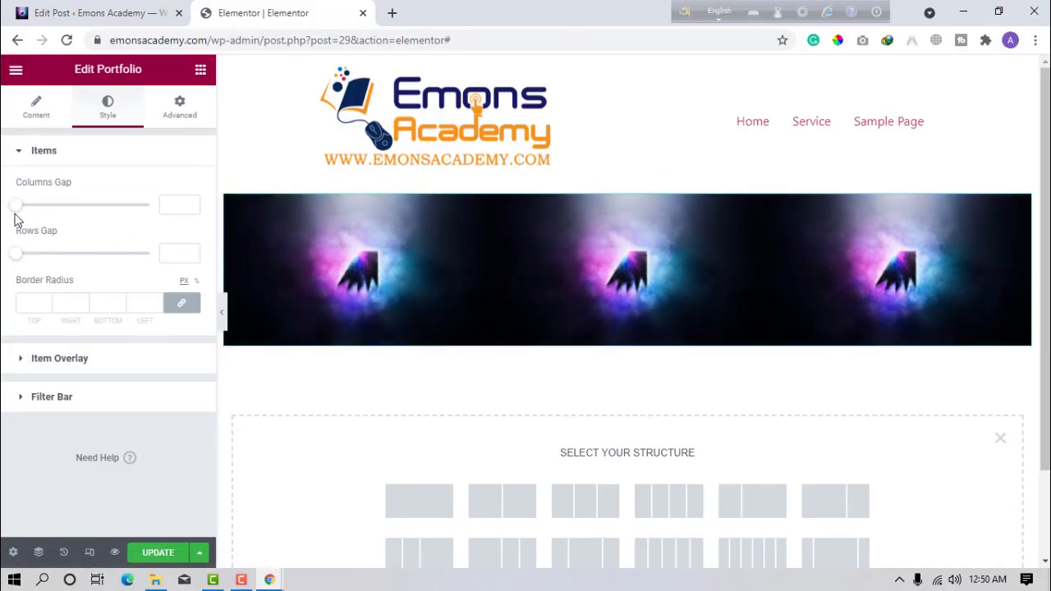
{"action": "left_click_drag", "start_coordinate": [28, 216], "coordinate": [41, 217]}
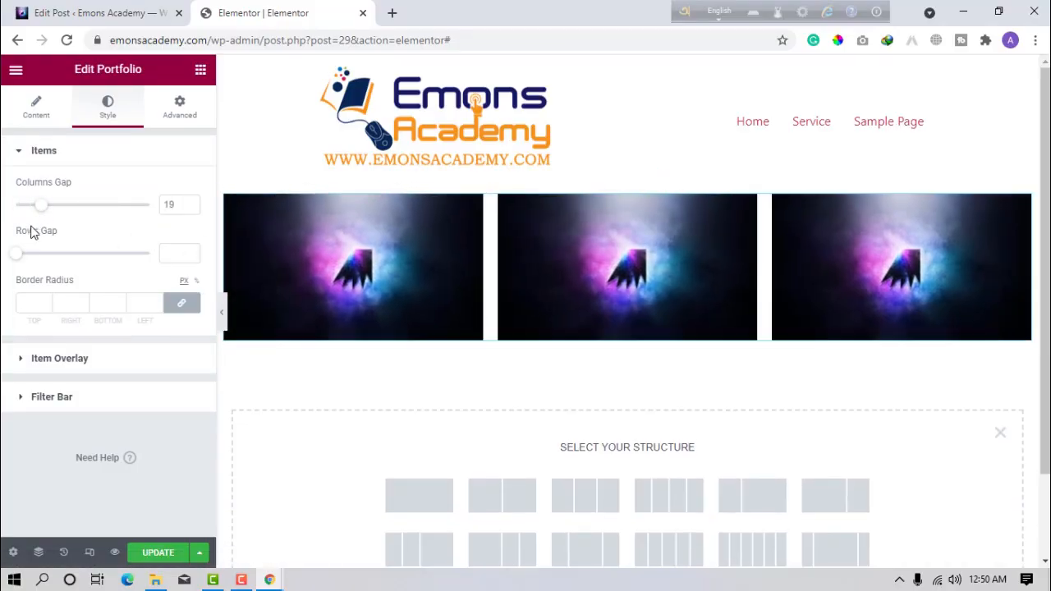
{"action": "left_click_drag", "start_coordinate": [29, 261], "coordinate": [52, 259]}
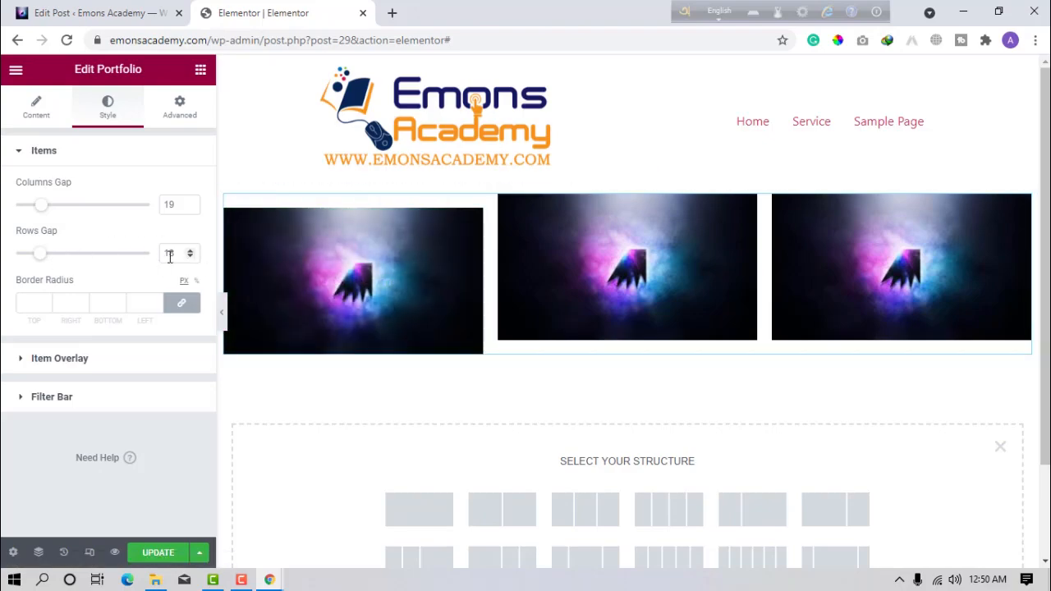
{"action": "key", "text": "BackSpace"}
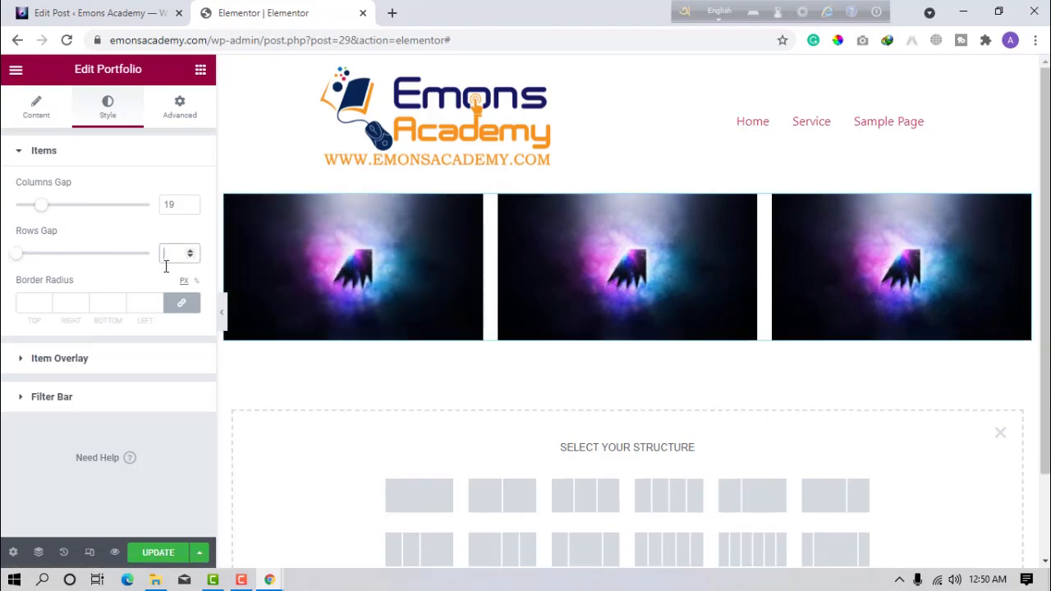
{"action": "left_click", "coordinate": [139, 301]}
{"action": "type", "text": "10"}
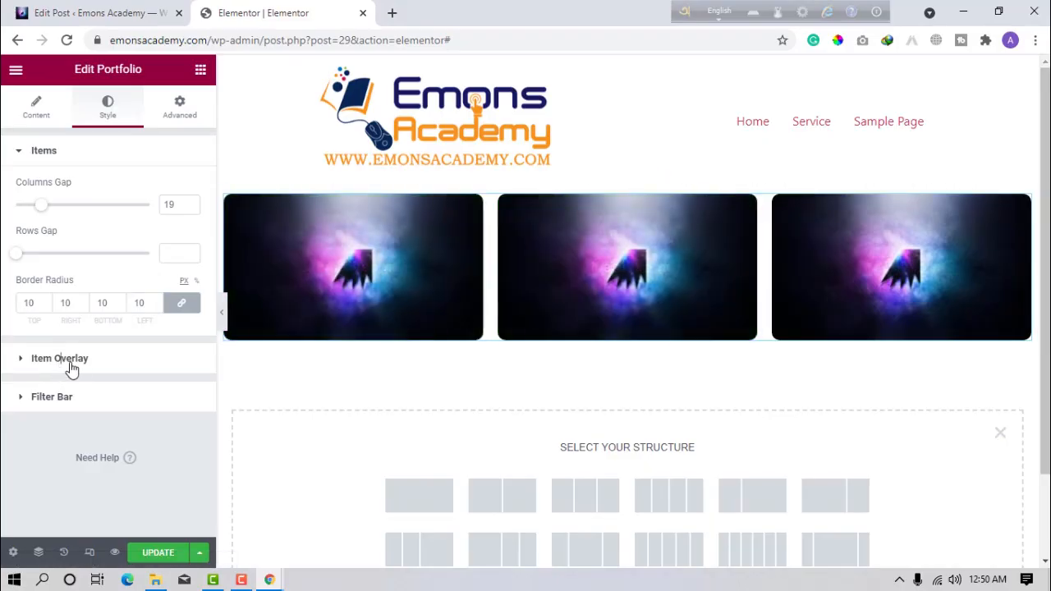
Step: Set the Portfolio item overlay's background to the red global color
{"action": "left_click", "coordinate": [104, 326]}
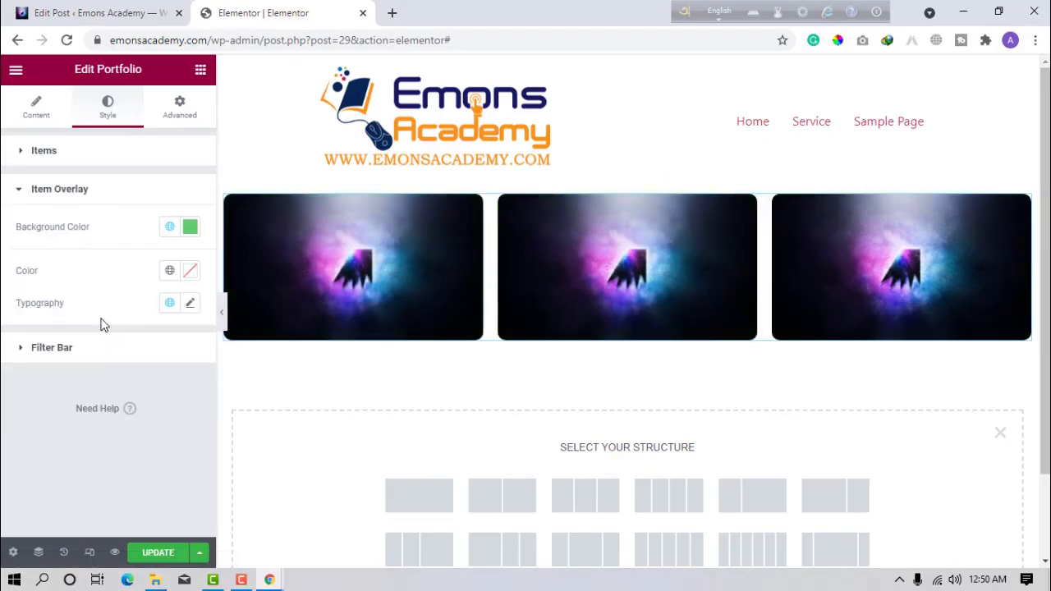
{"action": "left_click", "coordinate": [170, 227]}
{"action": "left_click", "coordinate": [55, 352]}
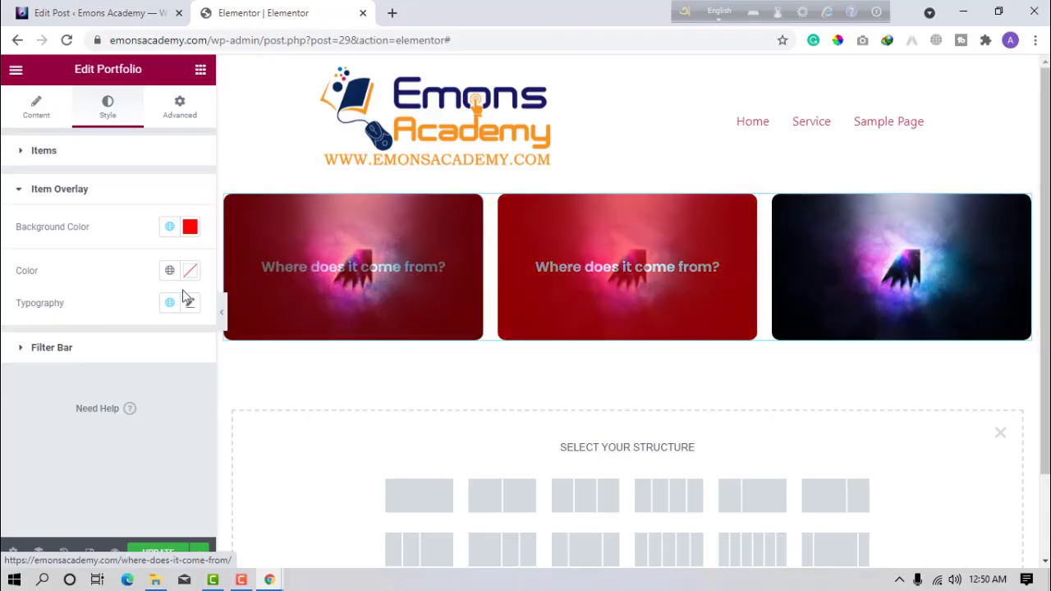
Step: Change the item overlay's background to a semi-transparent custom pink, #FF008266
{"action": "left_click", "coordinate": [176, 230]}
{"action": "left_click", "coordinate": [195, 234]}
{"action": "left_click", "coordinate": [195, 233]}
{"action": "left_click", "coordinate": [194, 233]}
{"action": "left_click", "coordinate": [155, 440]}
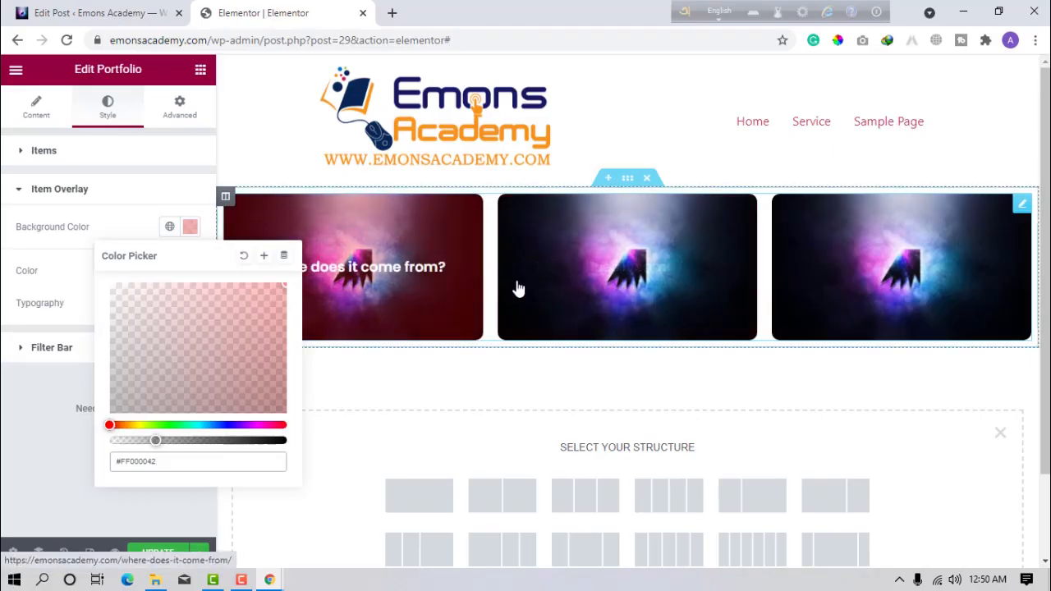
{"action": "left_click_drag", "start_coordinate": [238, 424], "coordinate": [276, 425]}
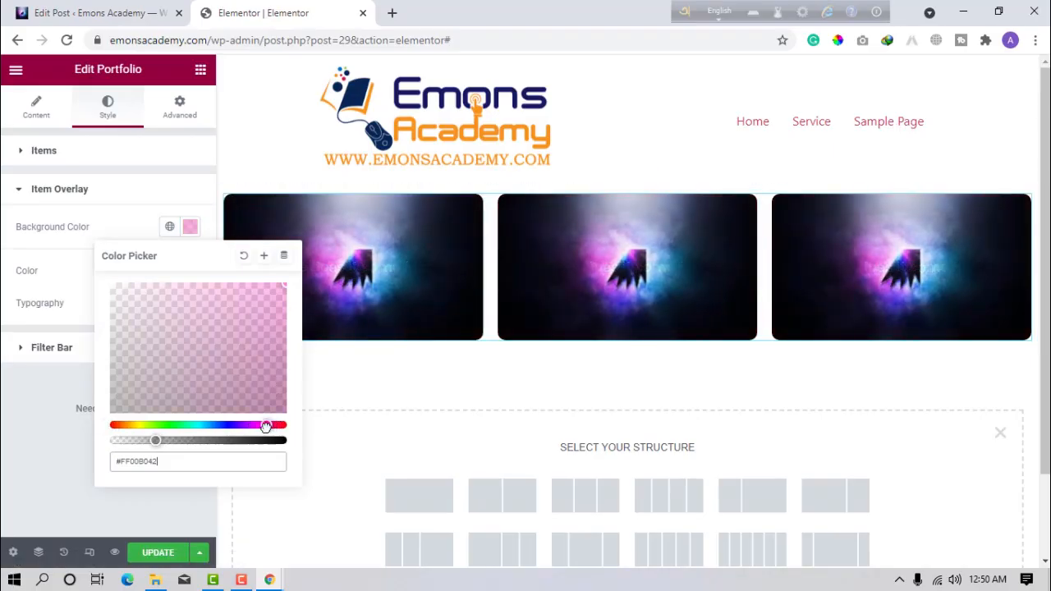
{"action": "left_click_drag", "start_coordinate": [154, 439], "coordinate": [180, 440]}
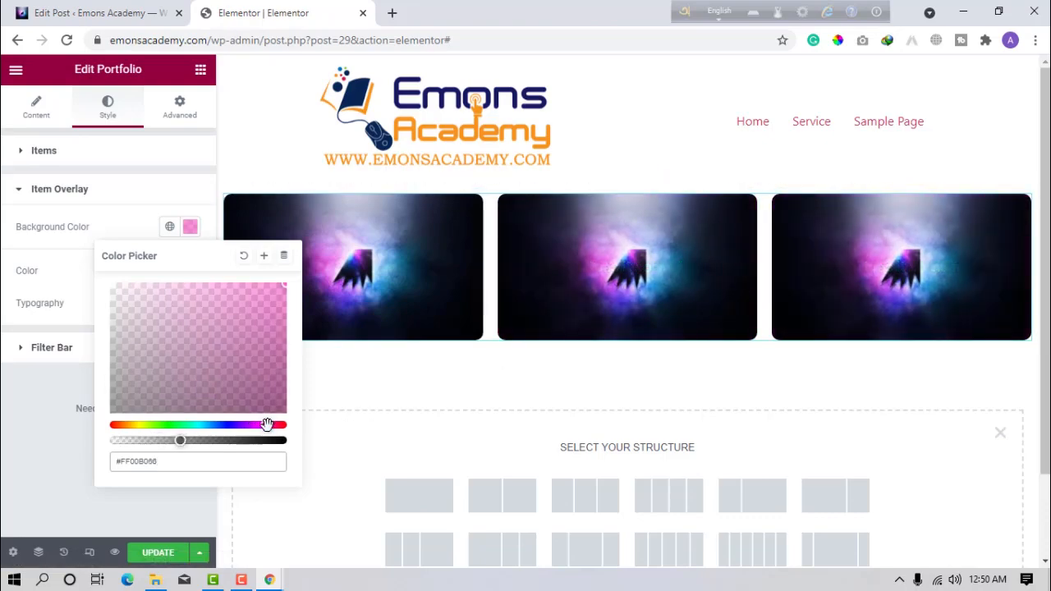
{"action": "mouse_move", "coordinate": [268, 425]}
{"action": "left_mouse_down"}
{"action": "mouse_move", "coordinate": [283, 426]}
{"action": "mouse_move", "coordinate": [271, 425]}
{"action": "left_mouse_up"}
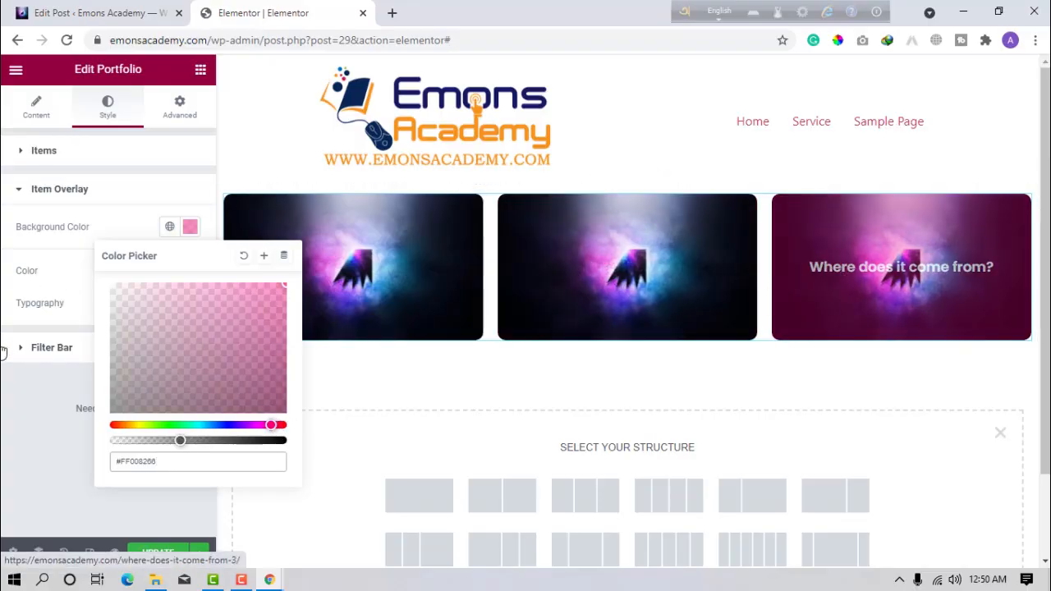
{"action": "left_click", "coordinate": [17, 373]}
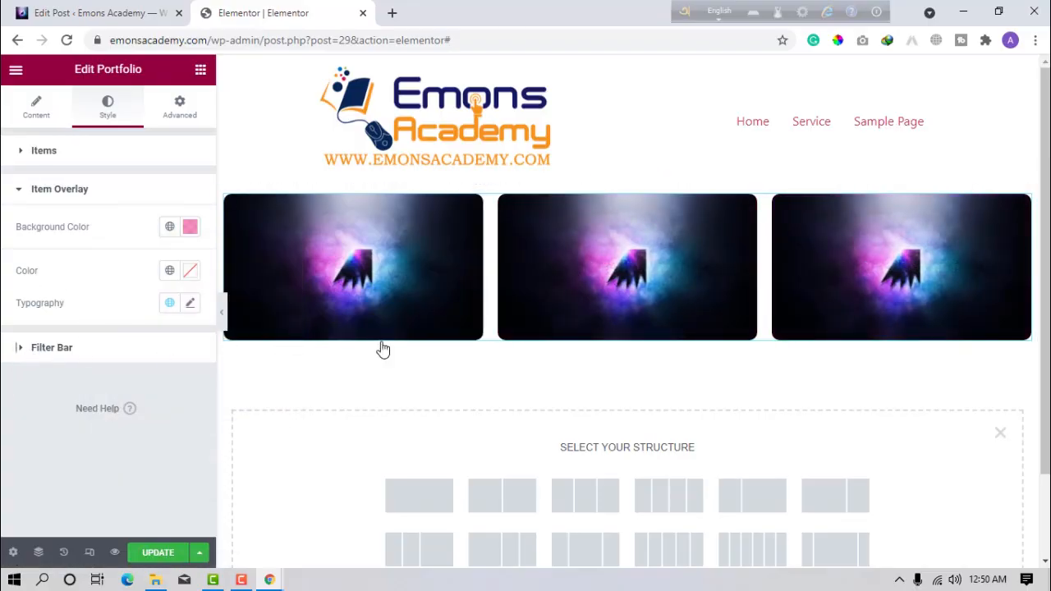
Step: Review the filter bar's style settings for colors, typography and spacing
{"action": "left_click", "coordinate": [51, 347]}
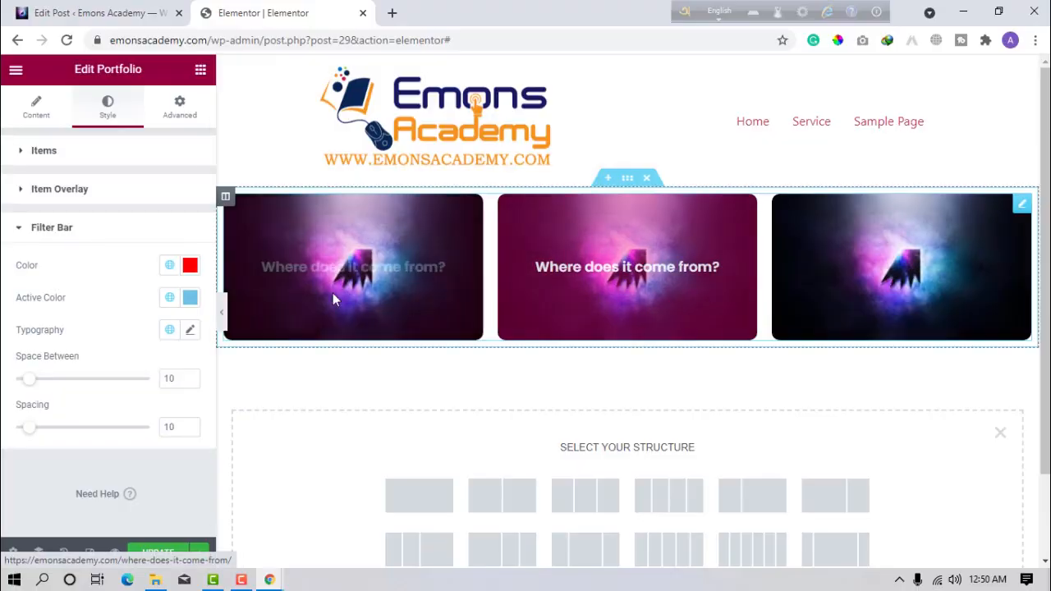
{"action": "scroll", "coordinate": [364, 314], "scroll_direction": "down", "scroll_amount": 3}
{"action": "scroll", "coordinate": [422, 239], "scroll_direction": "up", "scroll_amount": 3}
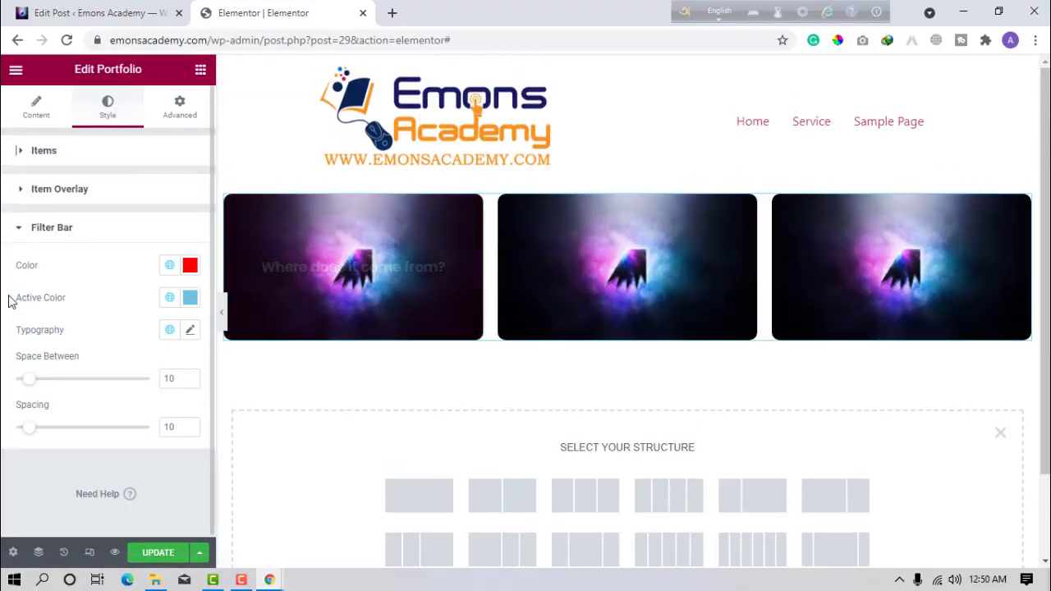